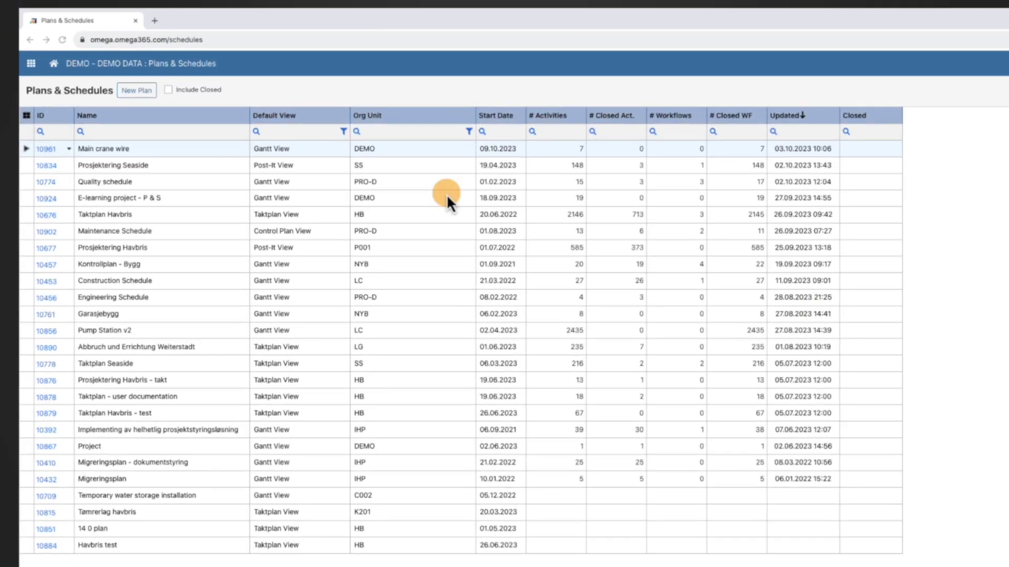
Step: Start a new plan in org unit DEMO - DEMO DATA named 'Lifeboat crane replacement'
left_click(133, 93)
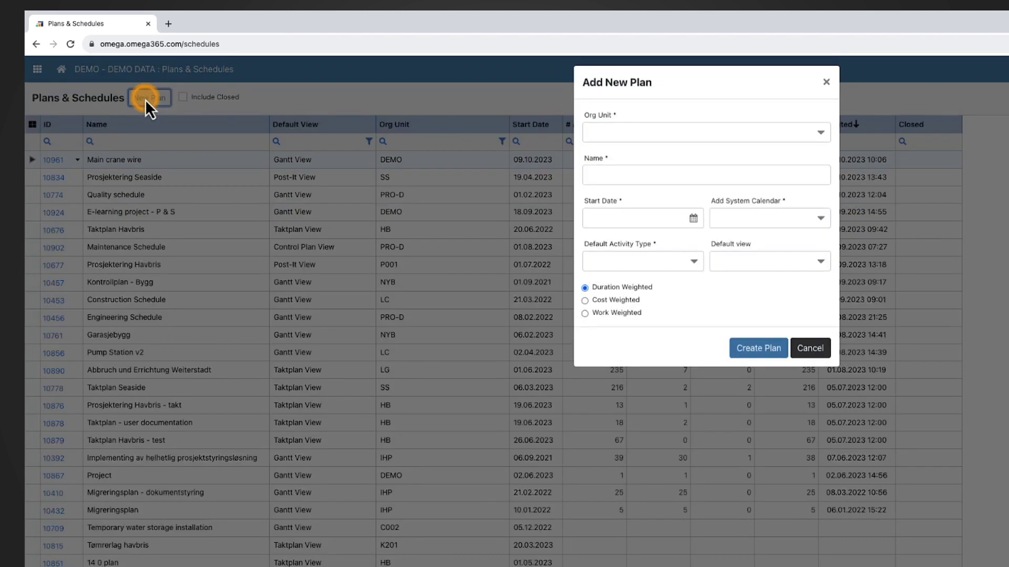
left_click(646, 133)
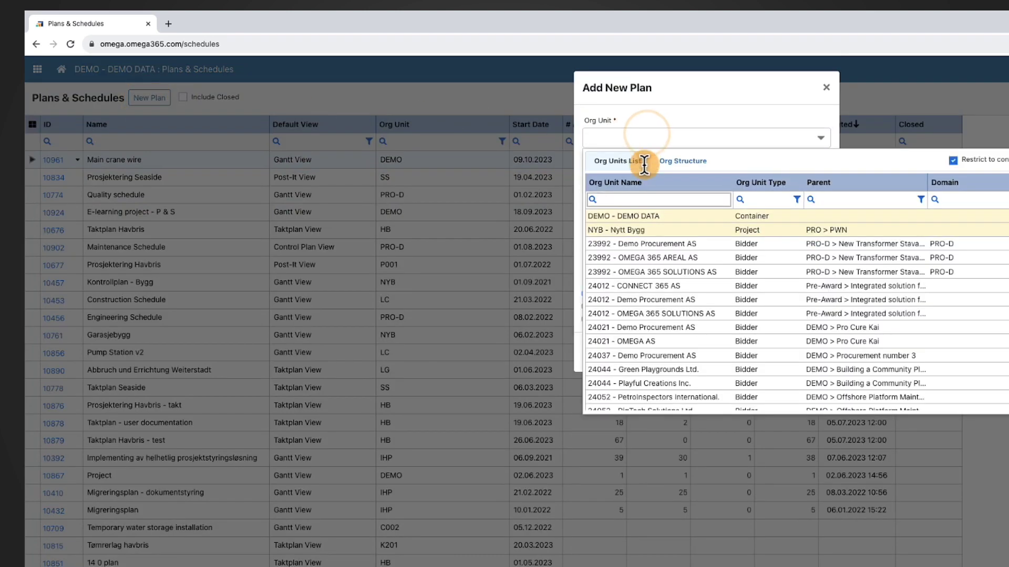
left_click(644, 216)
left_click(656, 184)
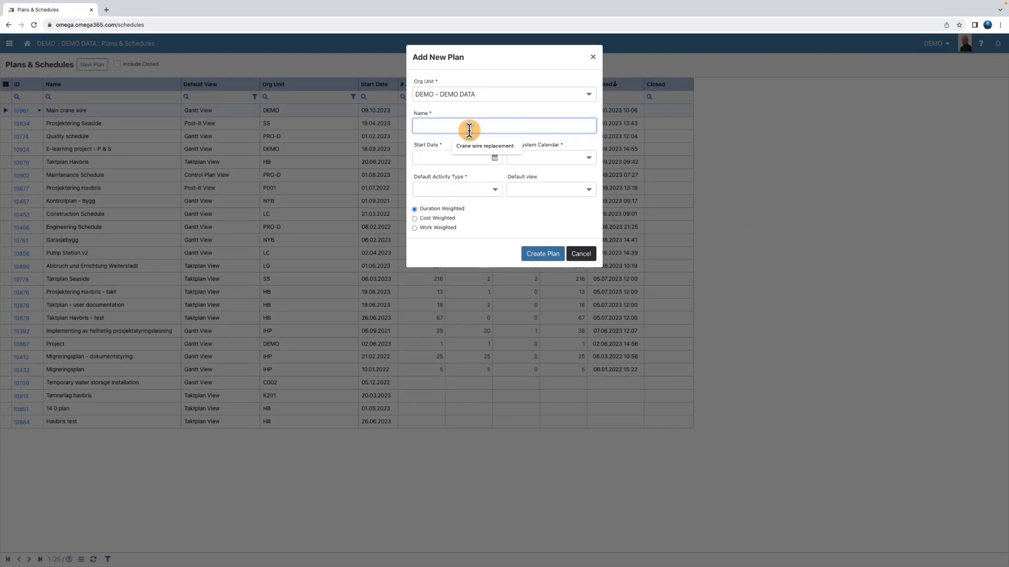
type("Lifeboat crane replacement")
Step: Set start date 09.10.2023, calendar Normal 5-2 uke and default activity type Project Execution
left_click(468, 158)
left_click(512, 157)
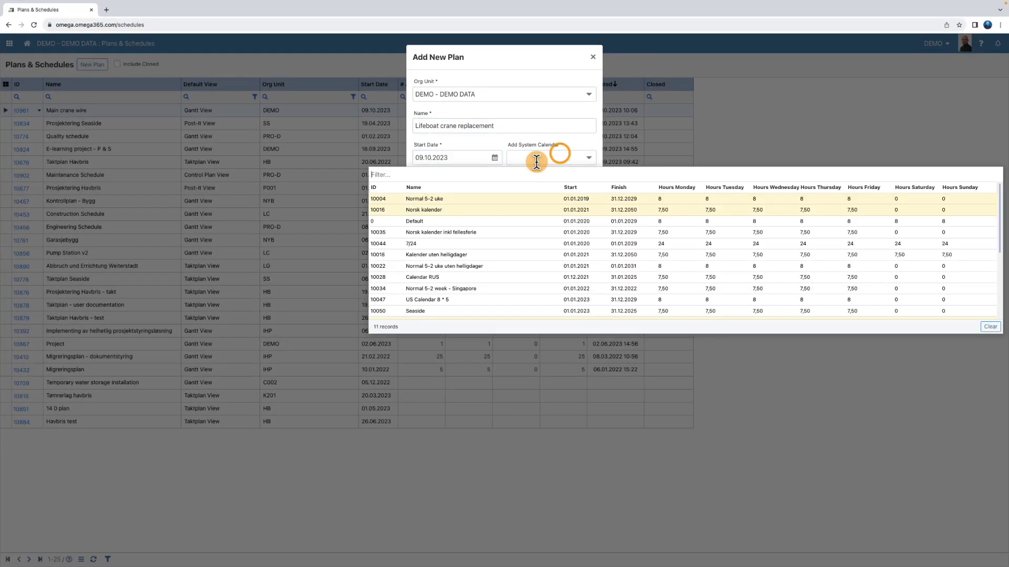
left_click(436, 199)
left_click(450, 251)
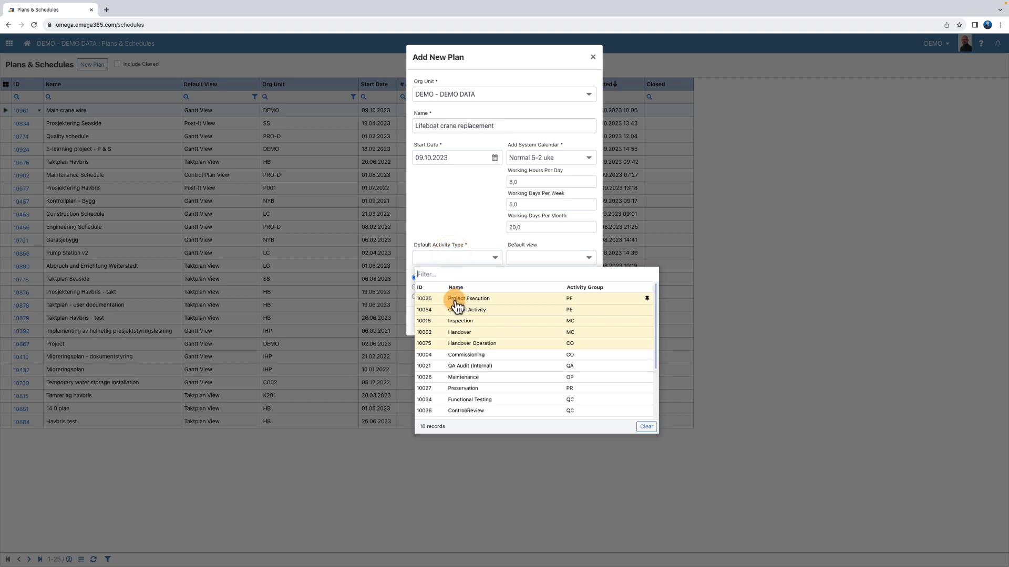
left_click(455, 299)
Step: Make Gantt View the default view, include a main workspace, and create the plan
left_click(551, 258)
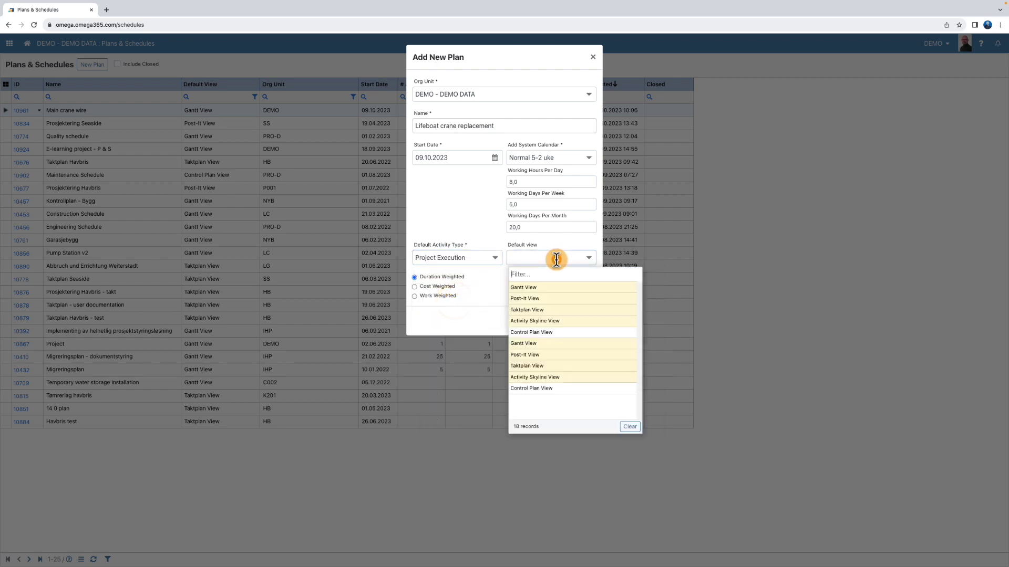
left_click(534, 287)
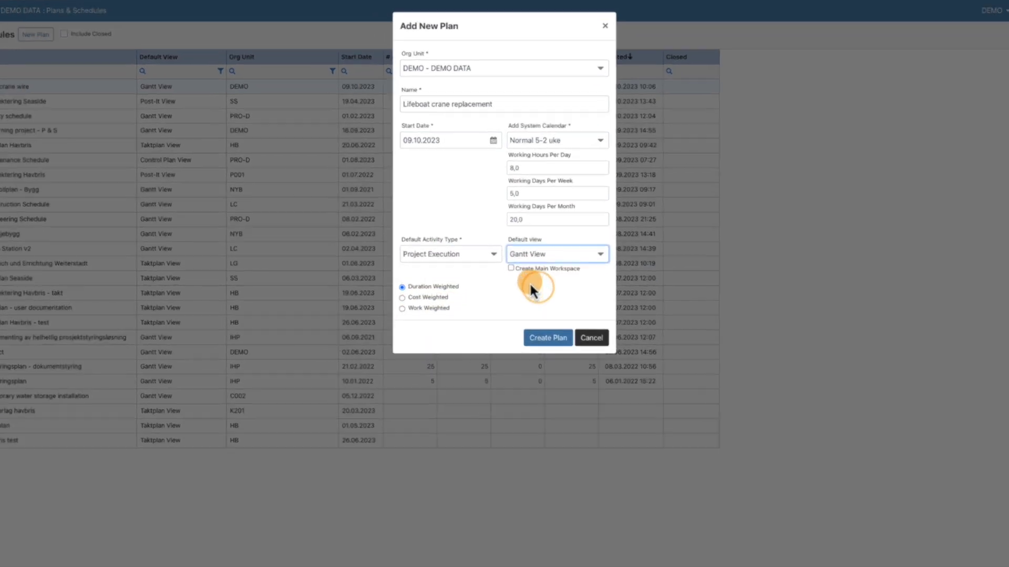
left_click(512, 265)
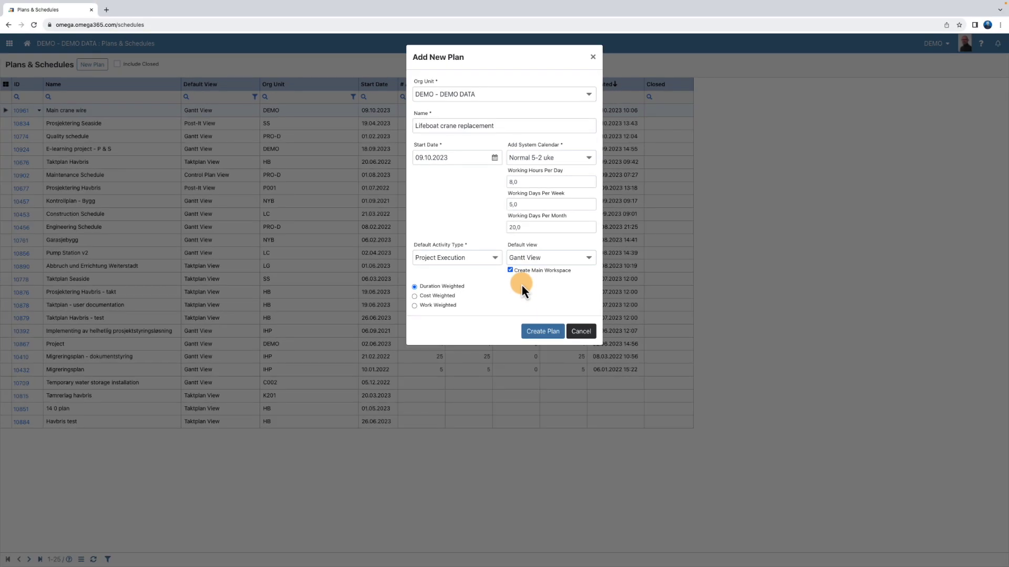
left_click(535, 331)
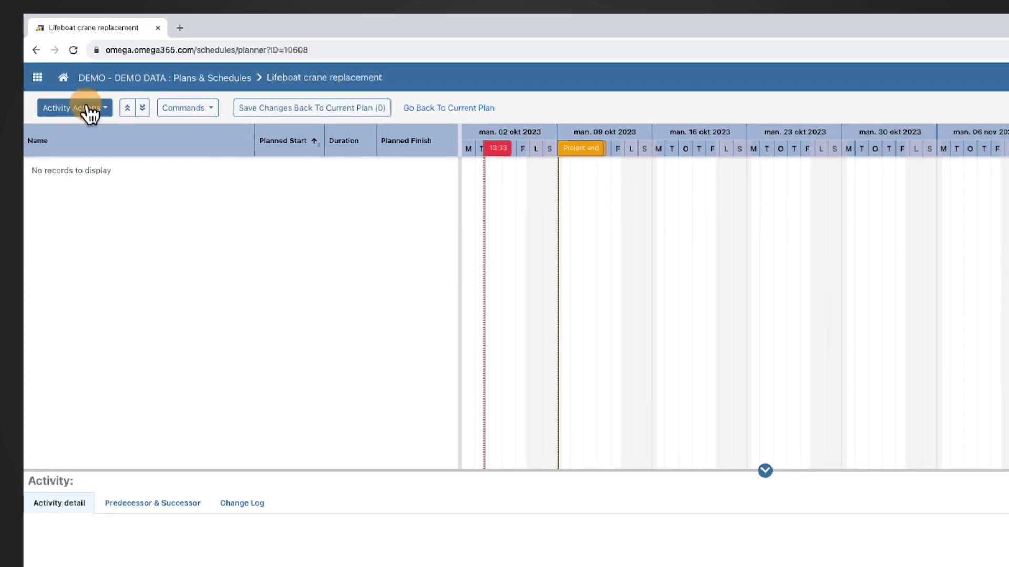
Step: Add a top-level activity named Planning
left_click(91, 111)
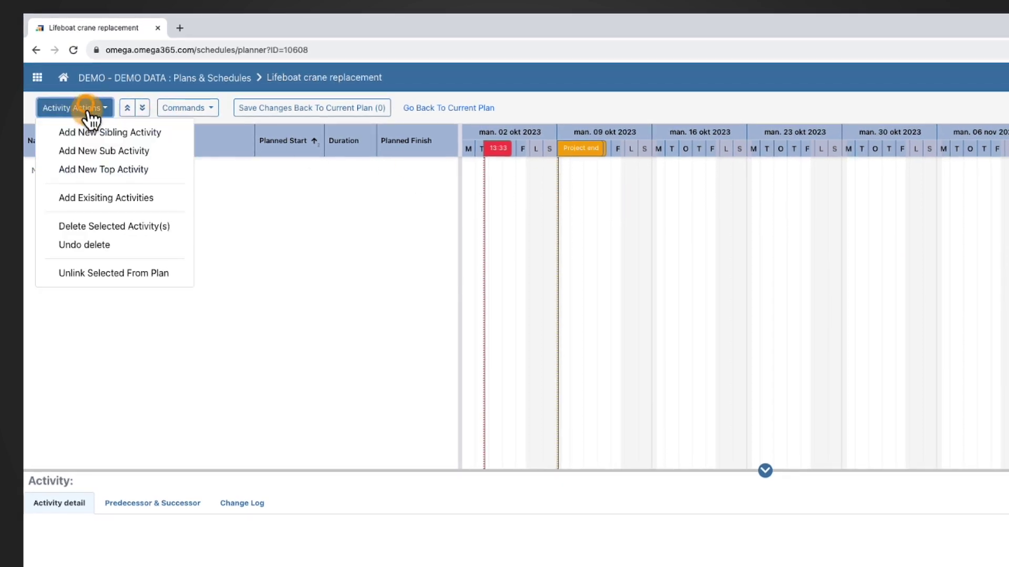
left_click(102, 170)
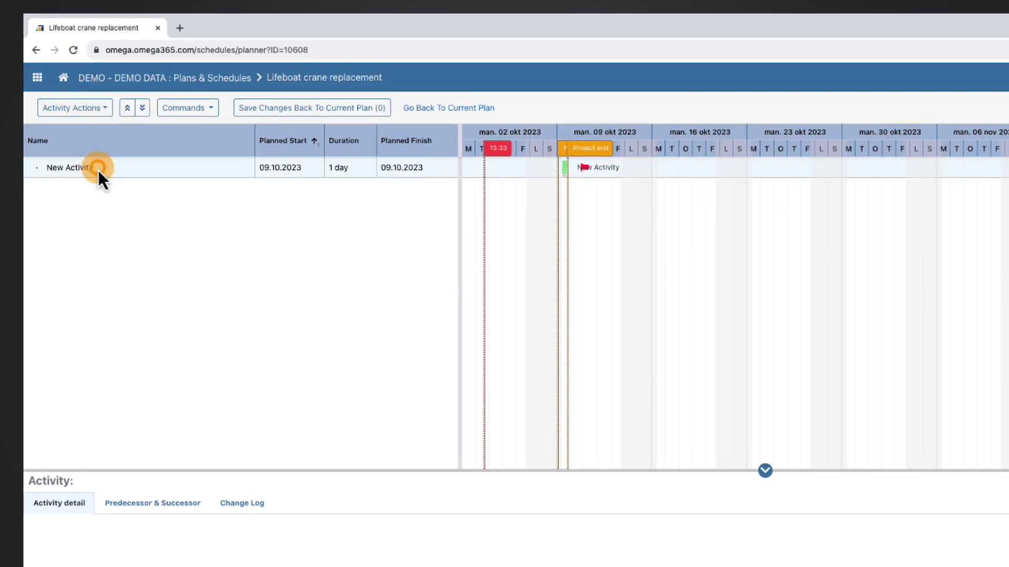
double_click(99, 170)
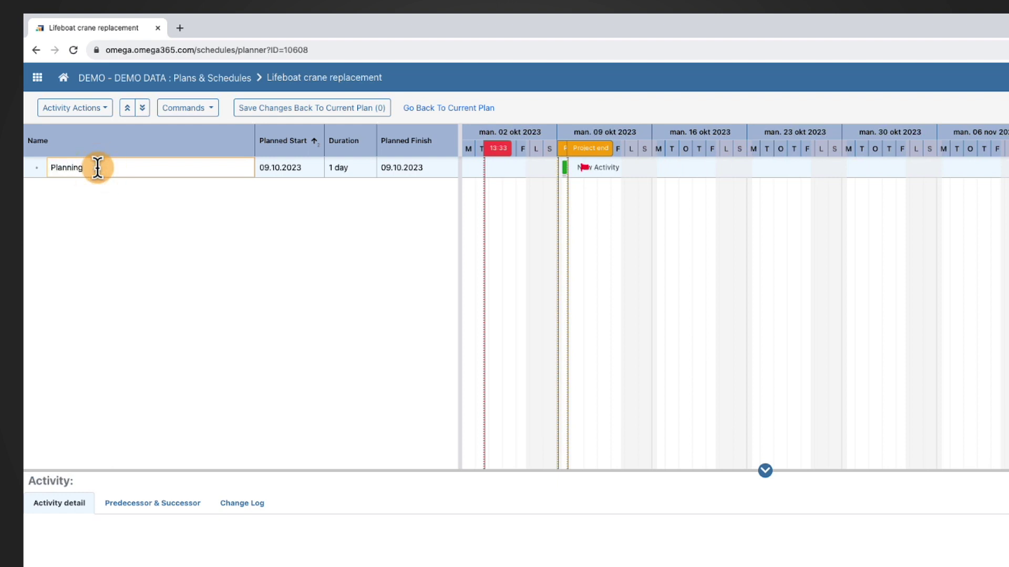
left_click(93, 201)
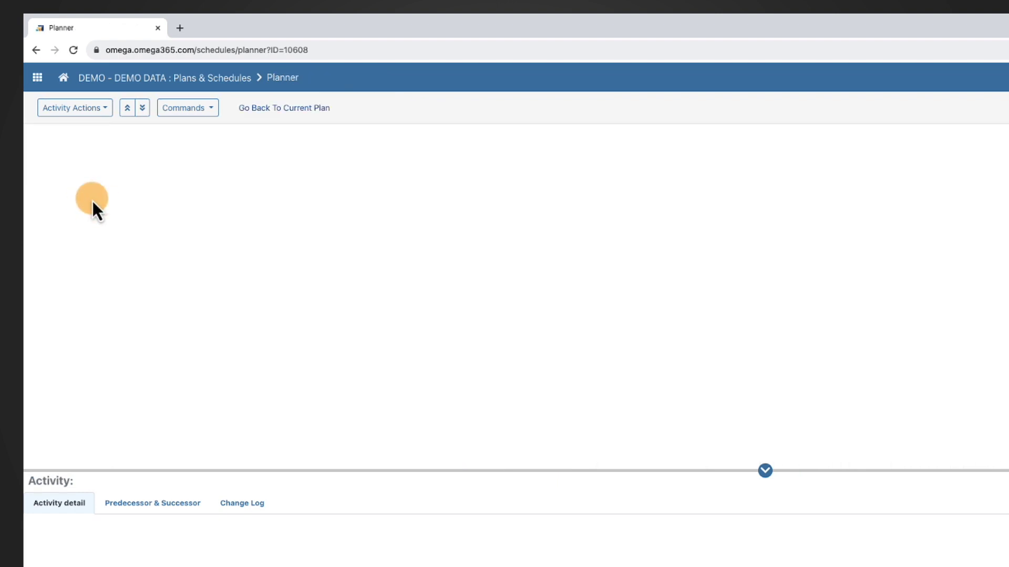
Step: Add top-level activity Site assessment and a third top-level activity row to name
left_click(84, 108)
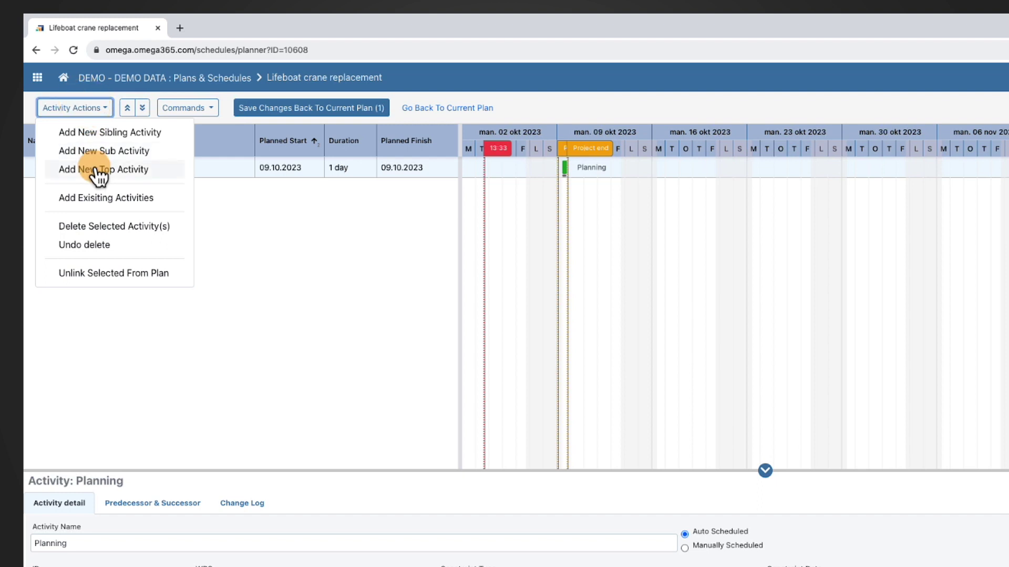
left_click(98, 175)
double_click(93, 190)
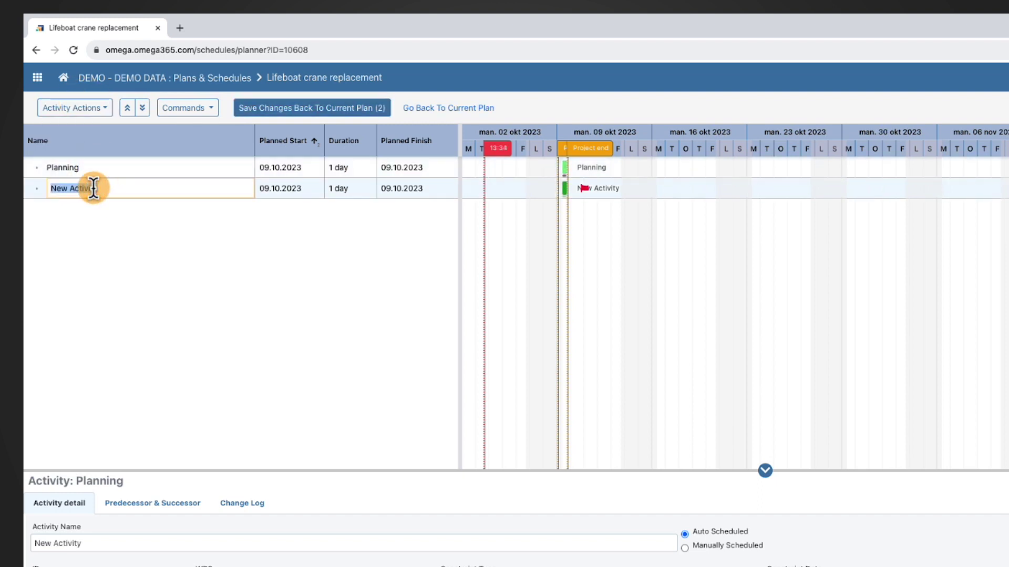
key("Return")
double_click(99, 210)
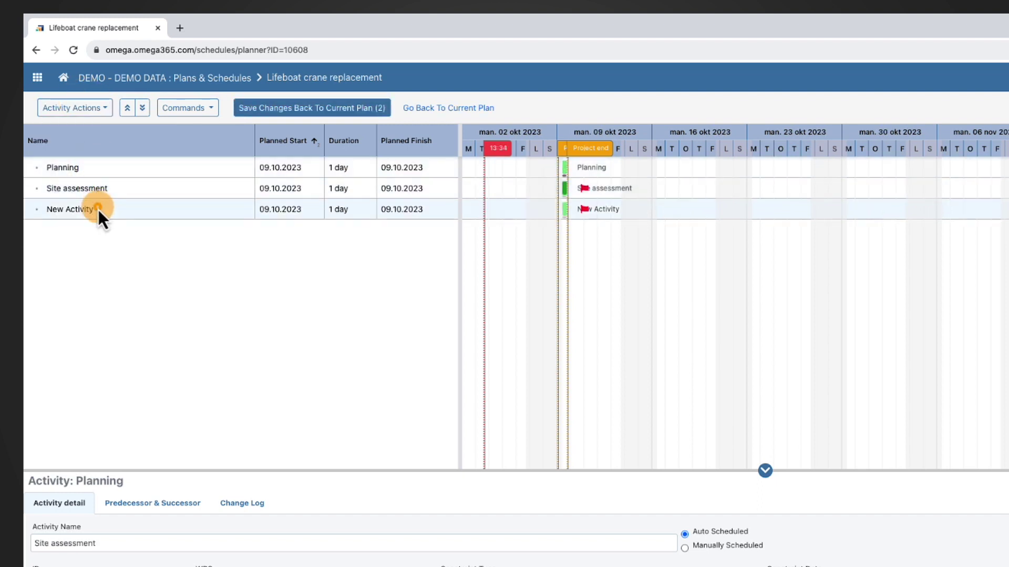
Step: Name the third activity 'Safety and risk assessment' and indent both assessments under Planning
type("Safety and risk assessment")
key("Return")
right_click(88, 187)
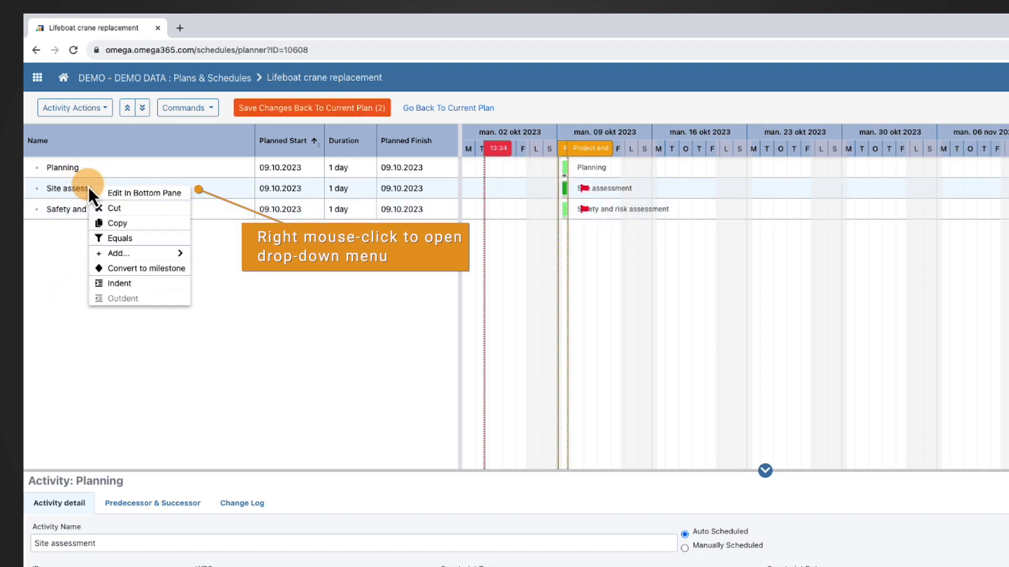
left_click(135, 285)
left_click(108, 211)
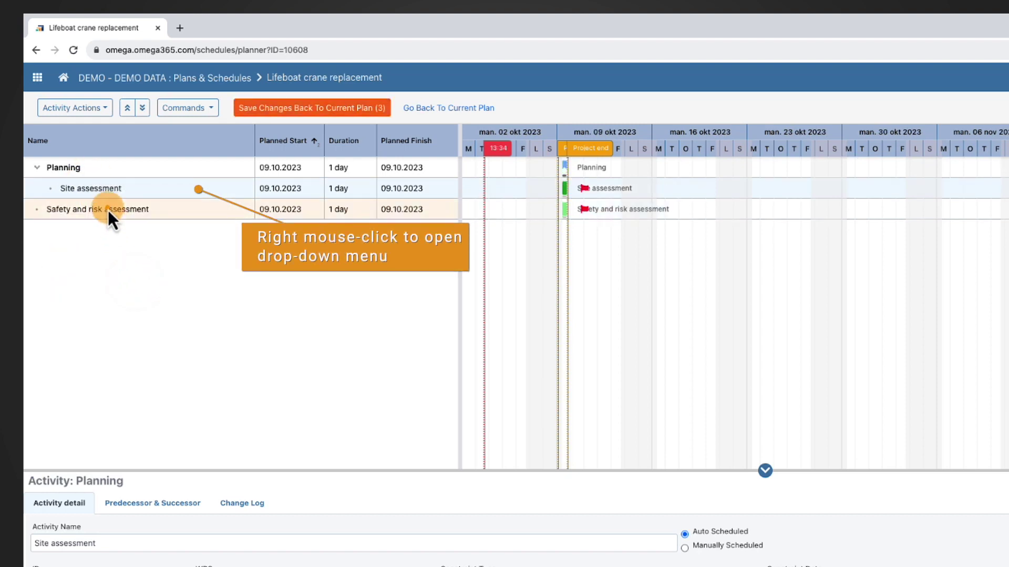
right_click(108, 209)
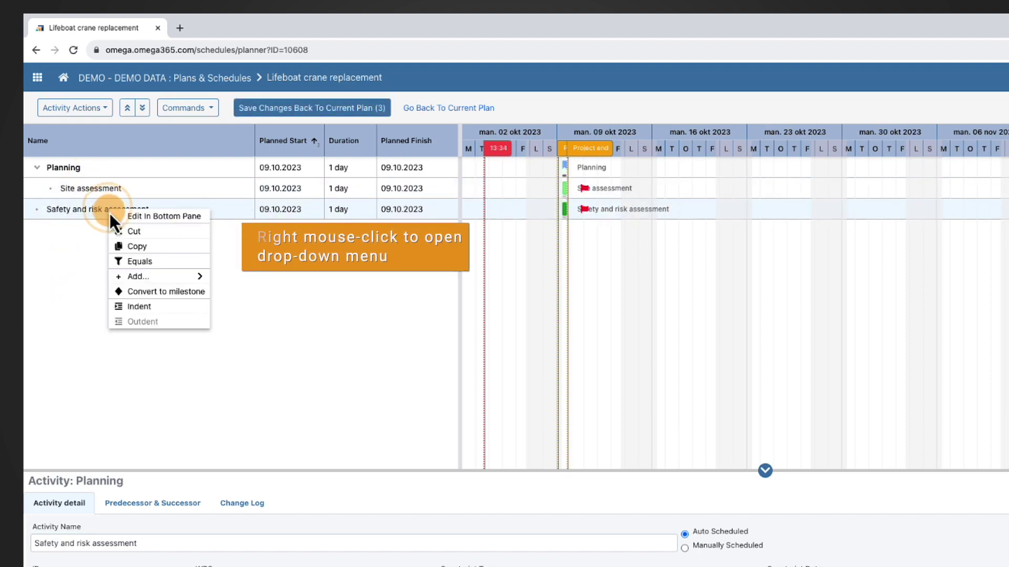
left_click(156, 306)
Step: Add a top-level activity named Installation
left_click(68, 107)
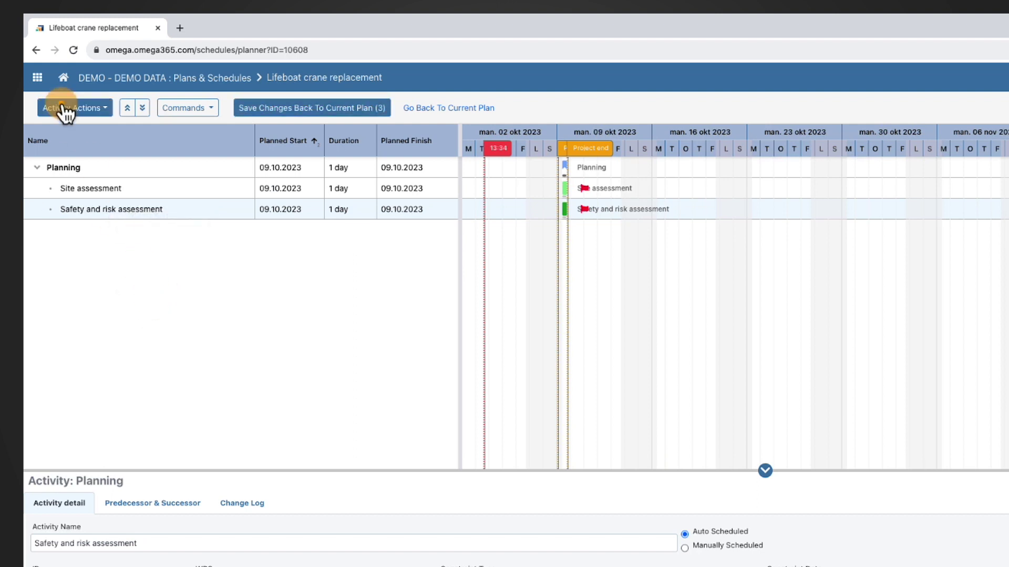
left_click(81, 169)
left_click(79, 228)
type("Installation")
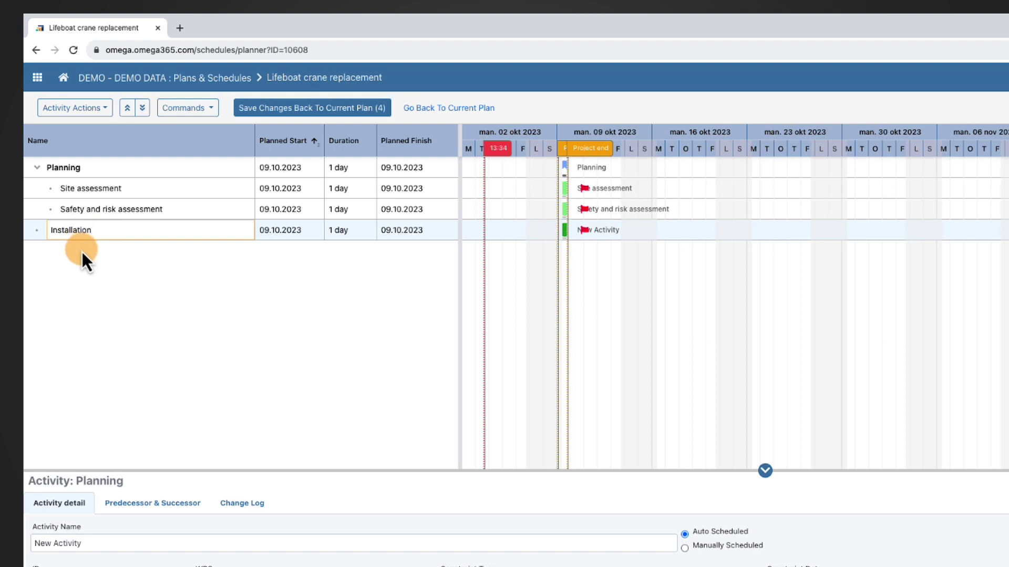
key("Return")
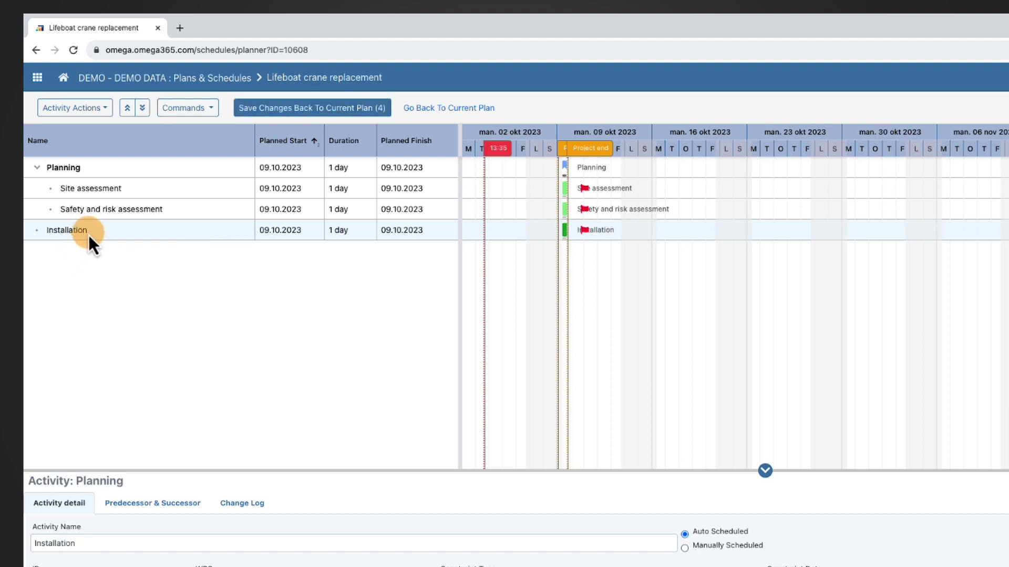
Step: Add a sub-activity named Dismantling under Installation
right_click(90, 234)
mouse_move(172, 304)
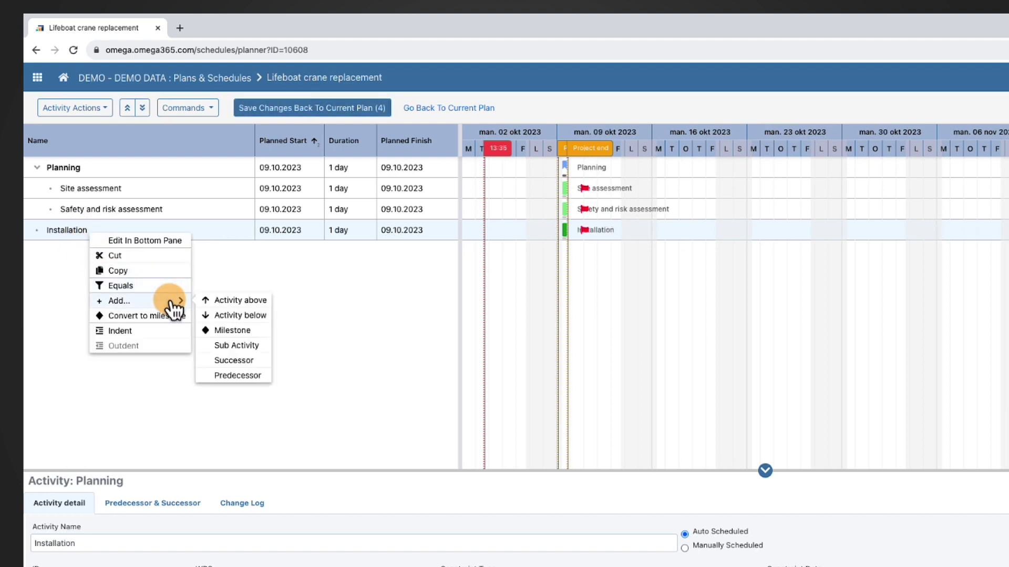
left_click(234, 345)
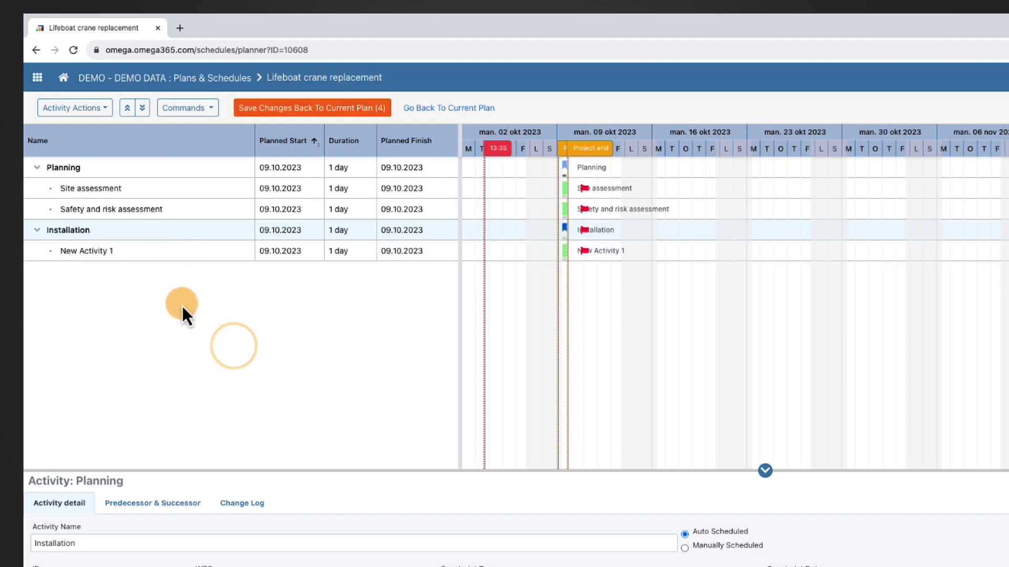
double_click(127, 257)
type("Dismantling")
key("Return")
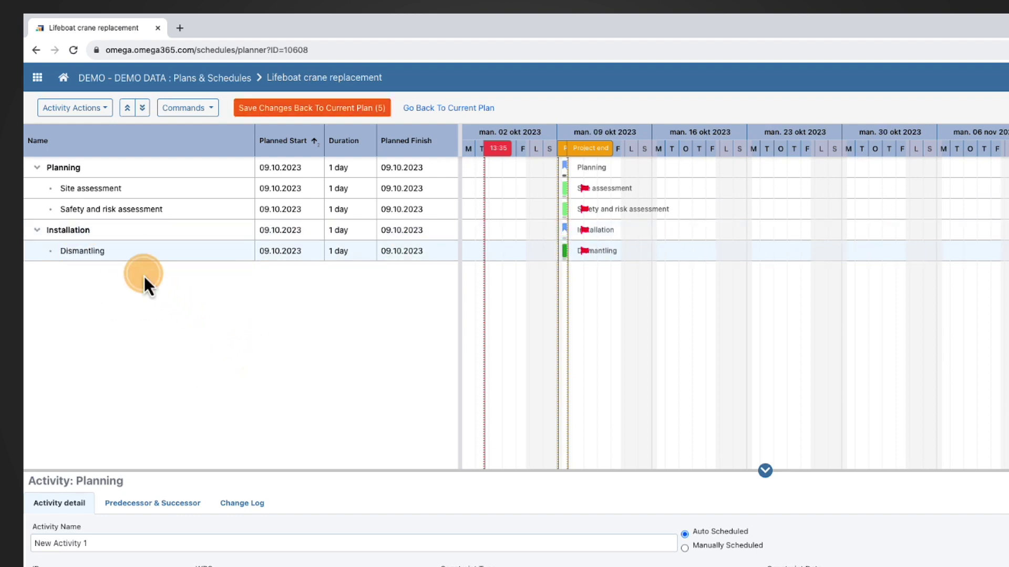
Step: Add top-level activities named Testing and Approval
double_click(90, 271)
type("Testing")
key("Return")
left_click(74, 108)
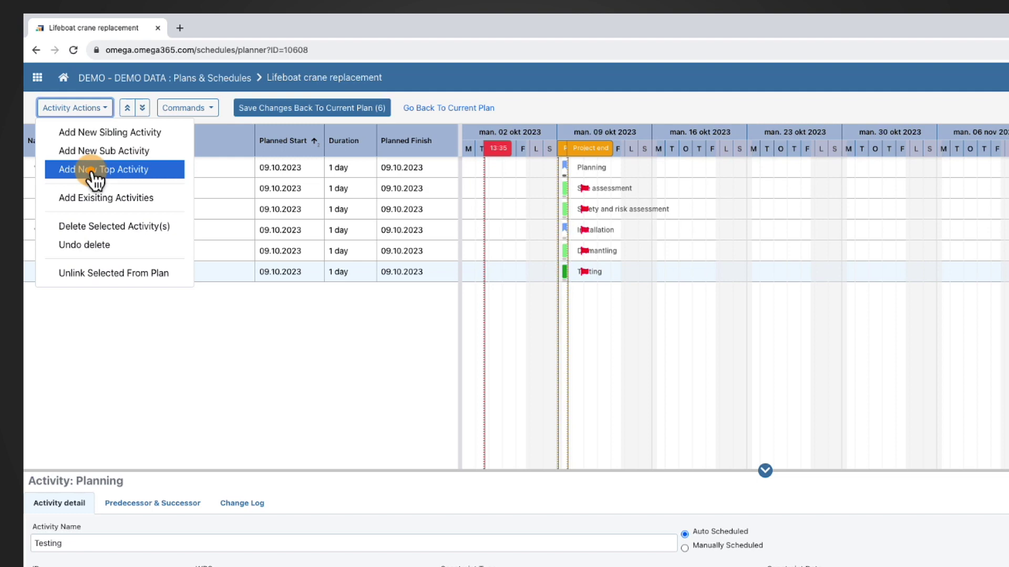
left_click(95, 170)
double_click(82, 292)
type("Approval")
key("Return")
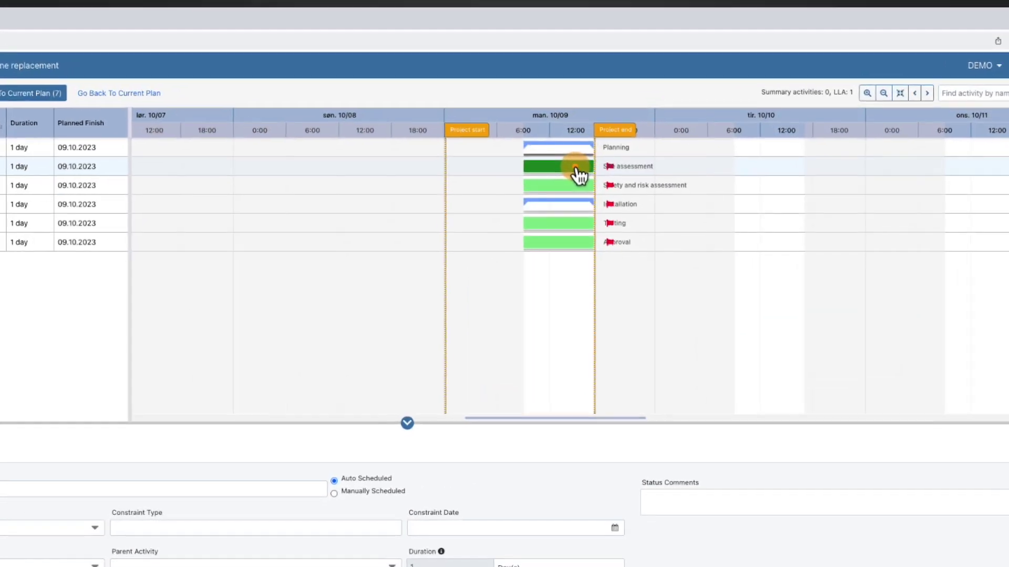
double_click(572, 169)
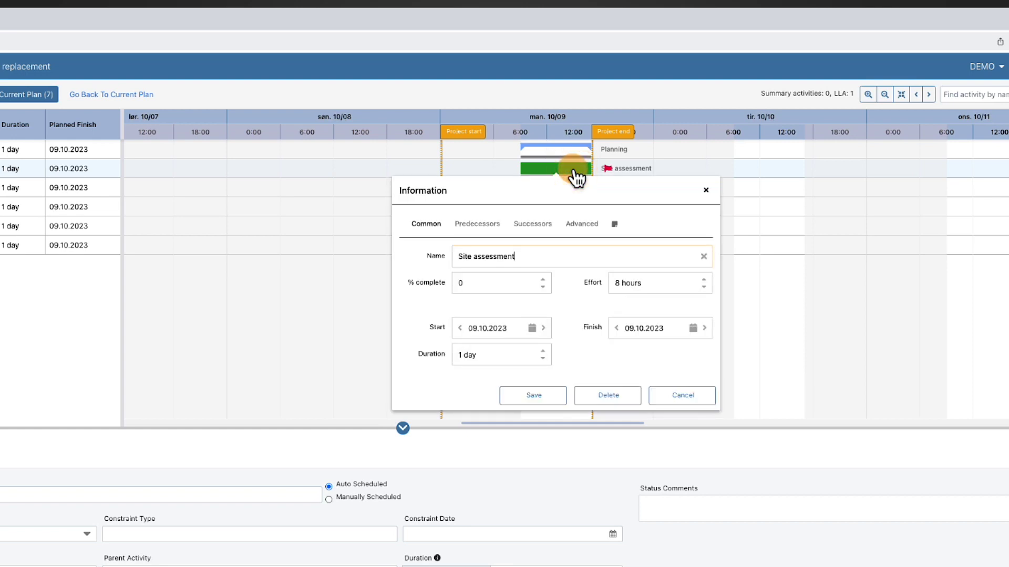
left_click(542, 358)
left_click(582, 312)
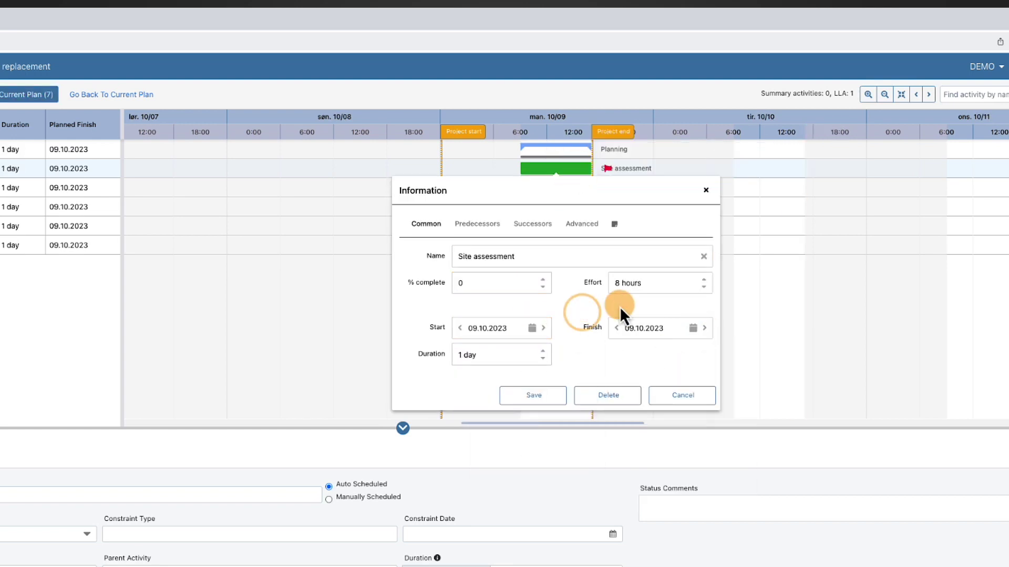
left_click(689, 398)
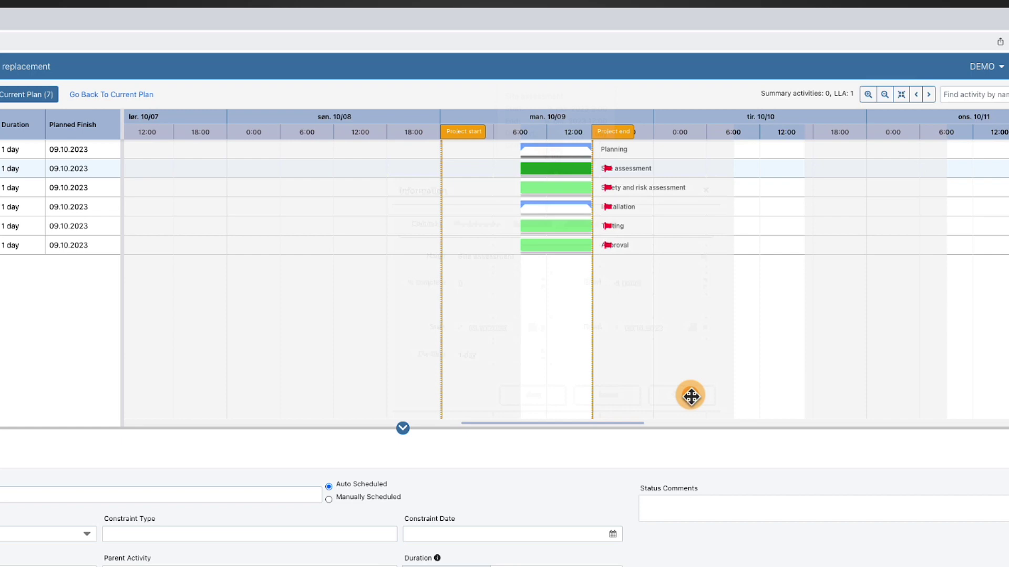
mouse_move(589, 168)
left_mouse_down()
mouse_move(536, 167)
mouse_move(592, 169)
left_mouse_up()
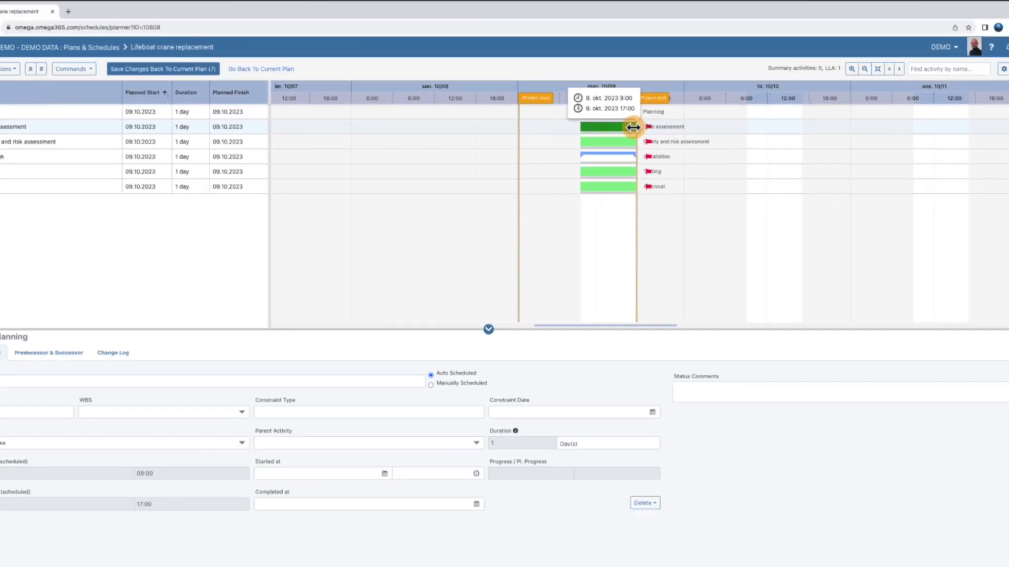
left_click_drag(633, 127, 633, 127)
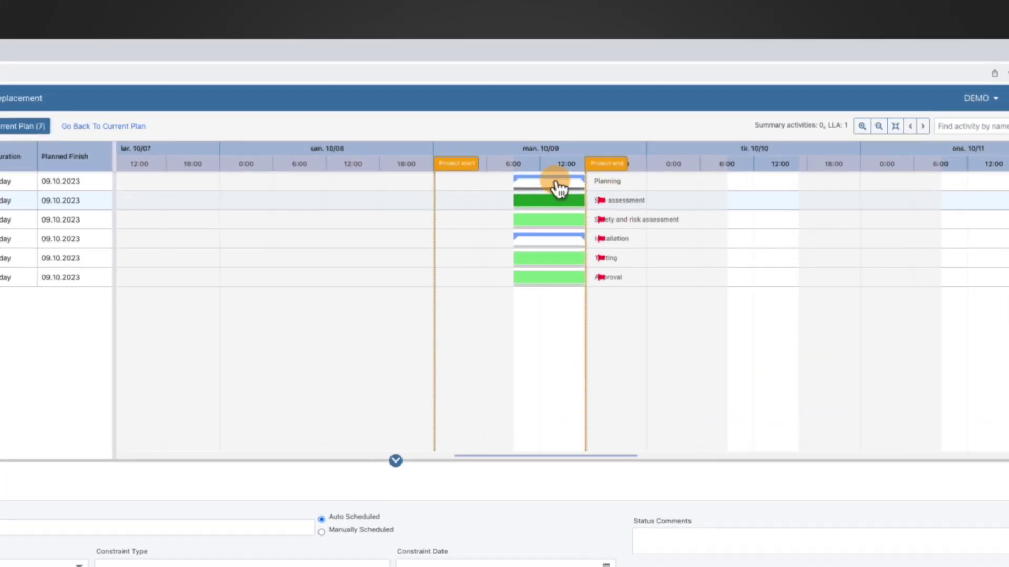
Step: Collapse Planning and link Planning, Installation and Testing finish-to-start
left_click(618, 104)
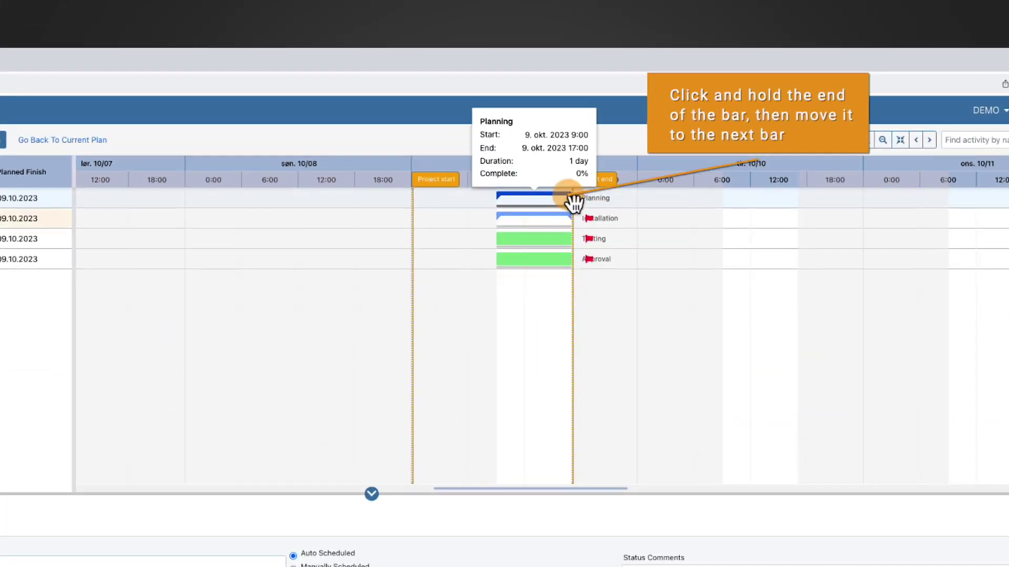
left_click_drag(573, 202, 562, 221)
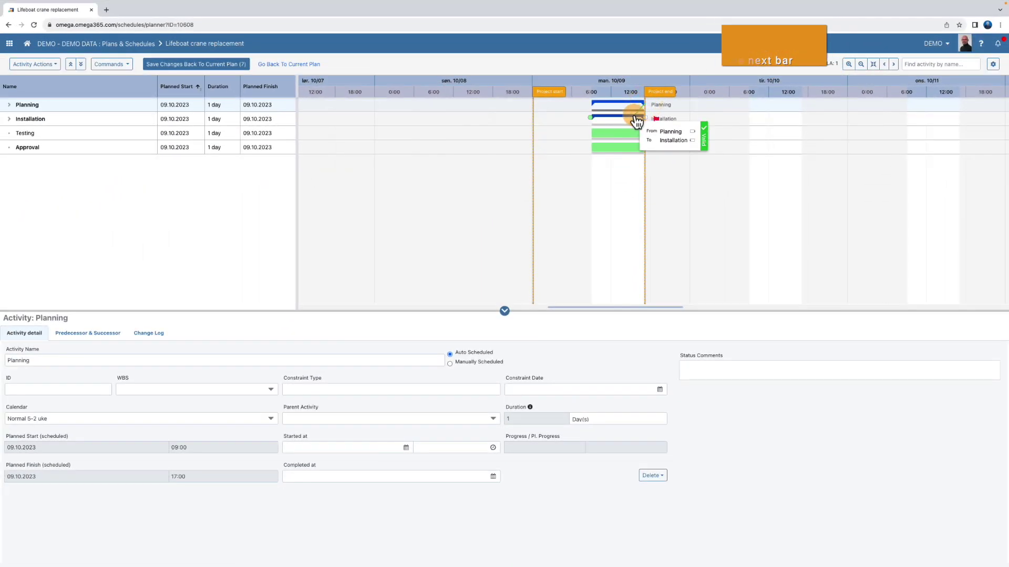
left_click_drag(636, 120, 635, 119)
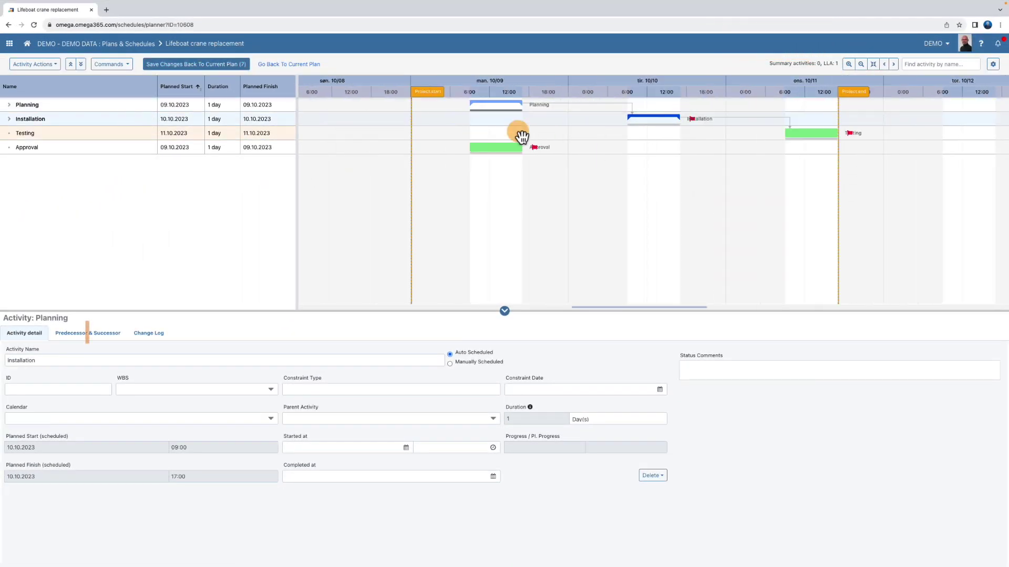
left_click_drag(520, 135, 365, 147)
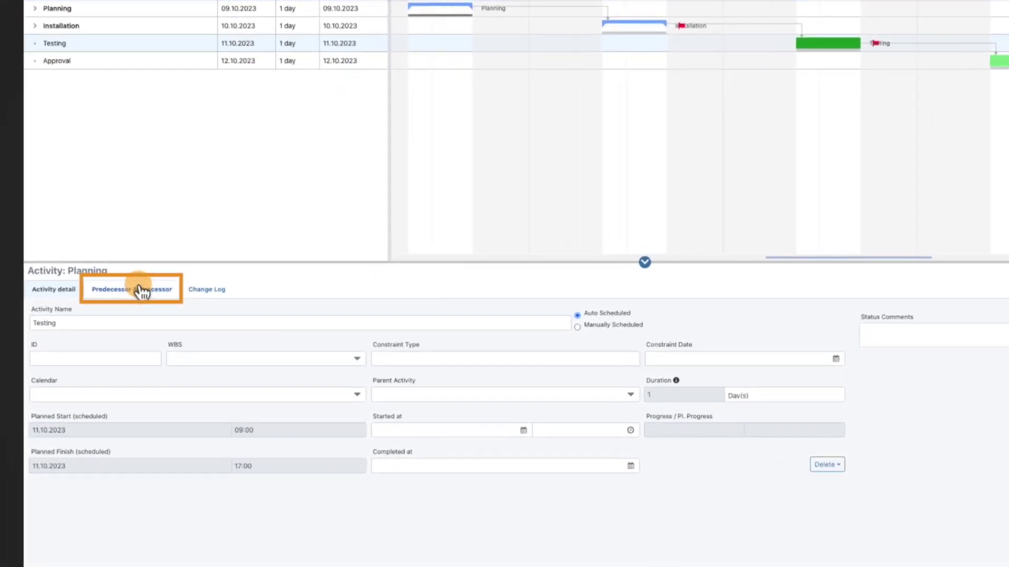
Step: Check Planning's successor link type on the Predecessor & Successor tab
left_click(140, 290)
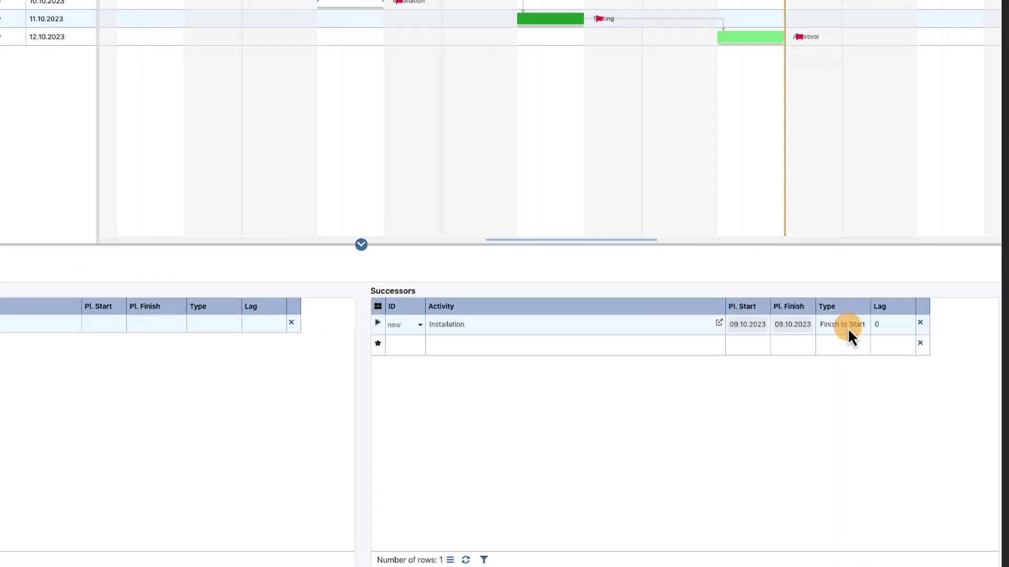
left_click(847, 326)
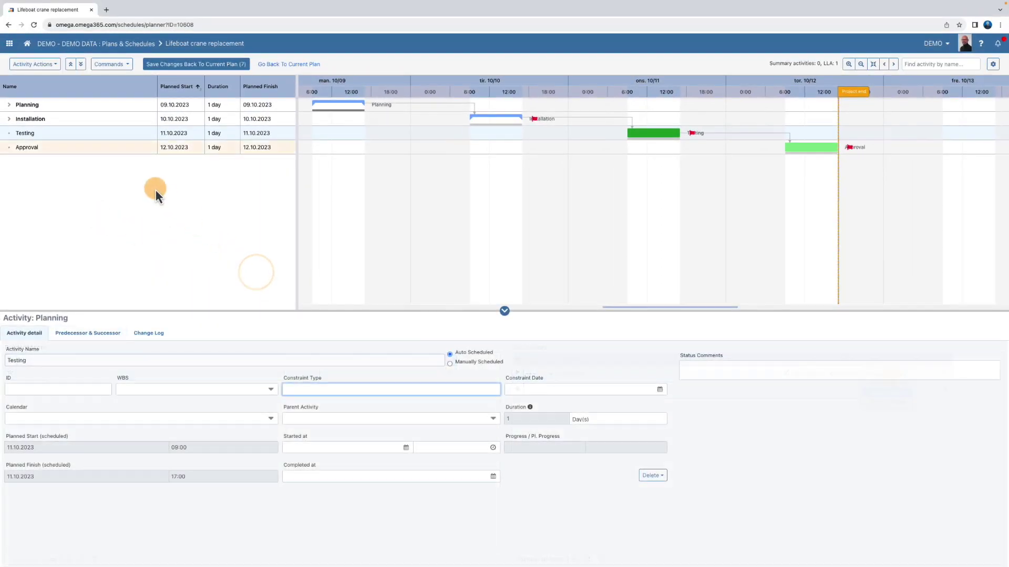
left_click(73, 121)
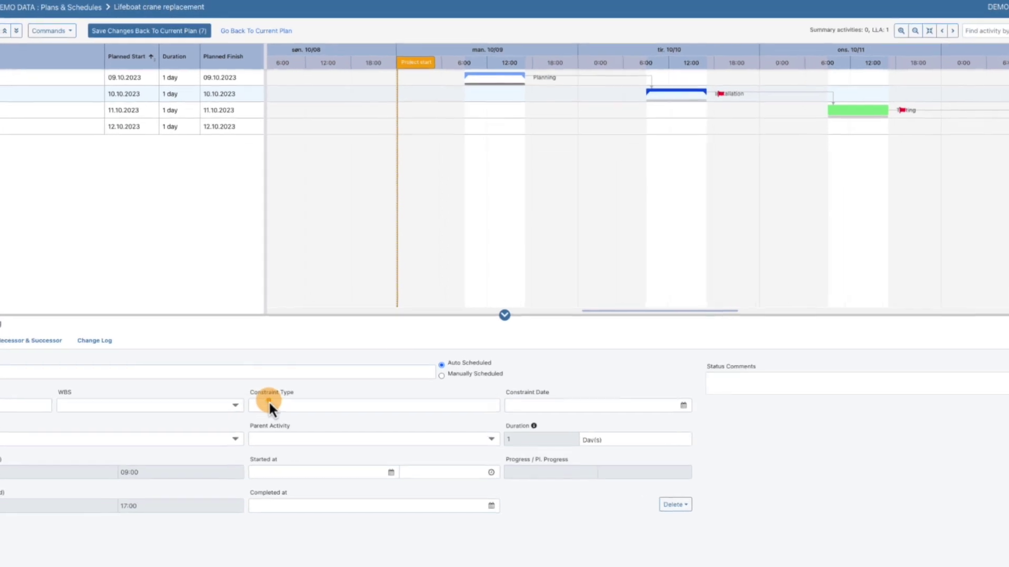
Step: Leave Installation's Constraint Type set to '--- blank ---'
left_click(301, 391)
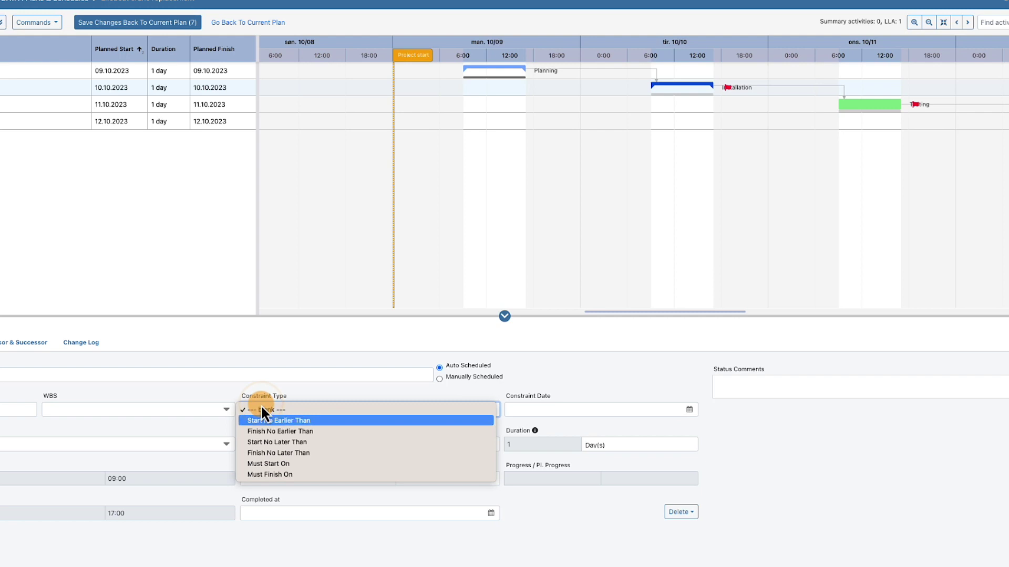
key("Down")
key("Down")
key("Down")
key("Down")
key("Down")
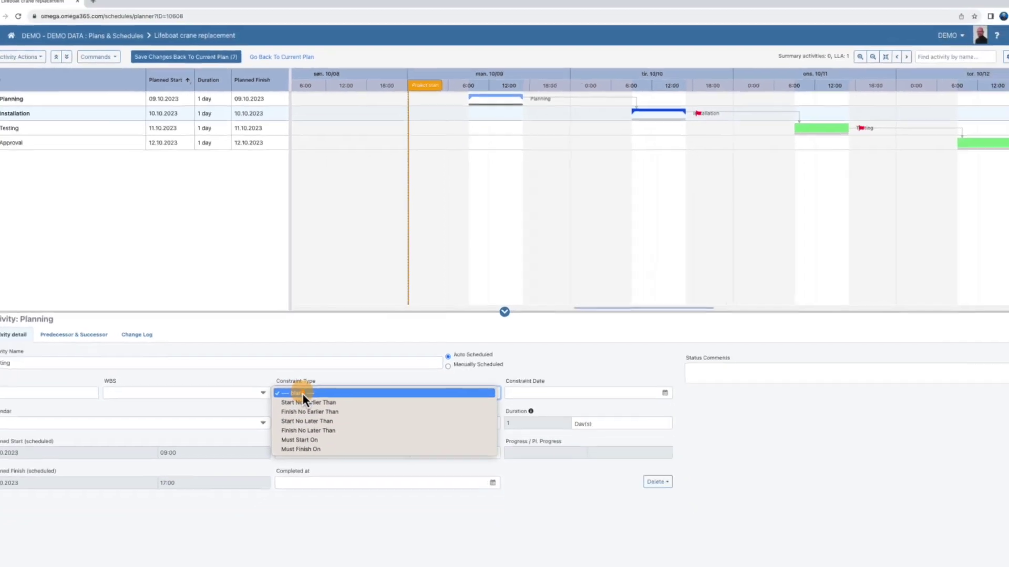
left_click(303, 395)
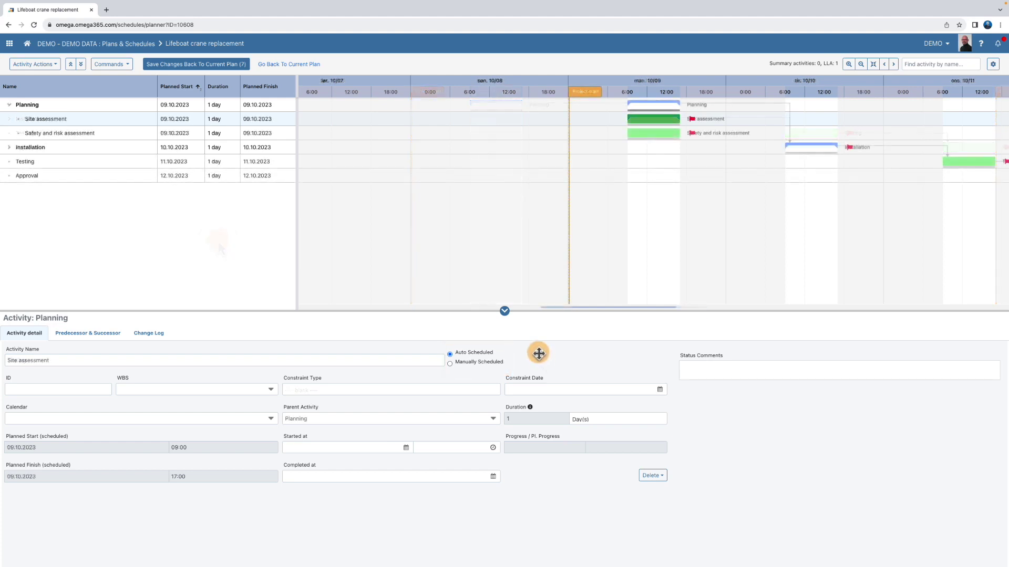
Step: Review the seven Create changes and commit them to the current plan
left_click(196, 65)
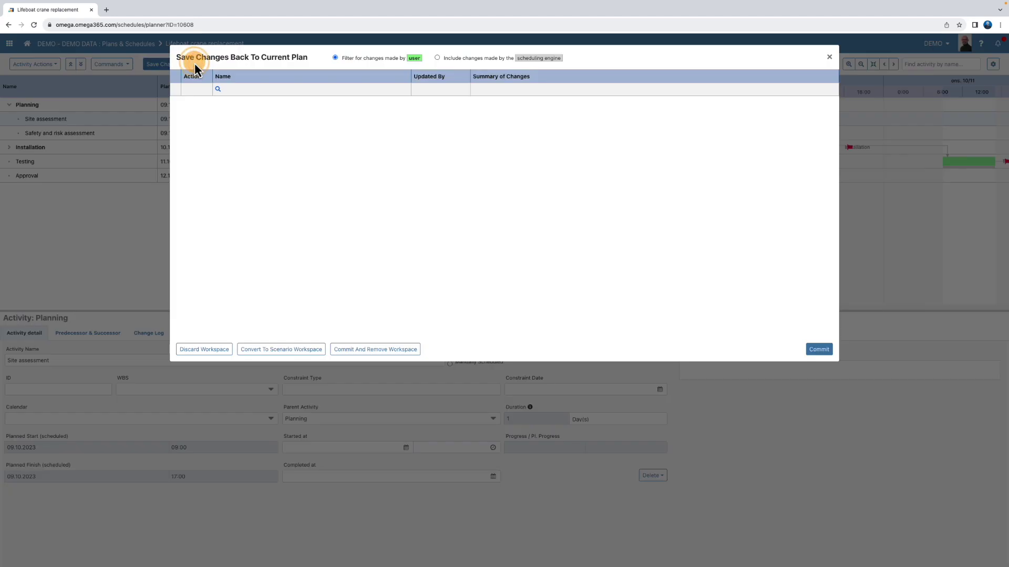
left_click(817, 349)
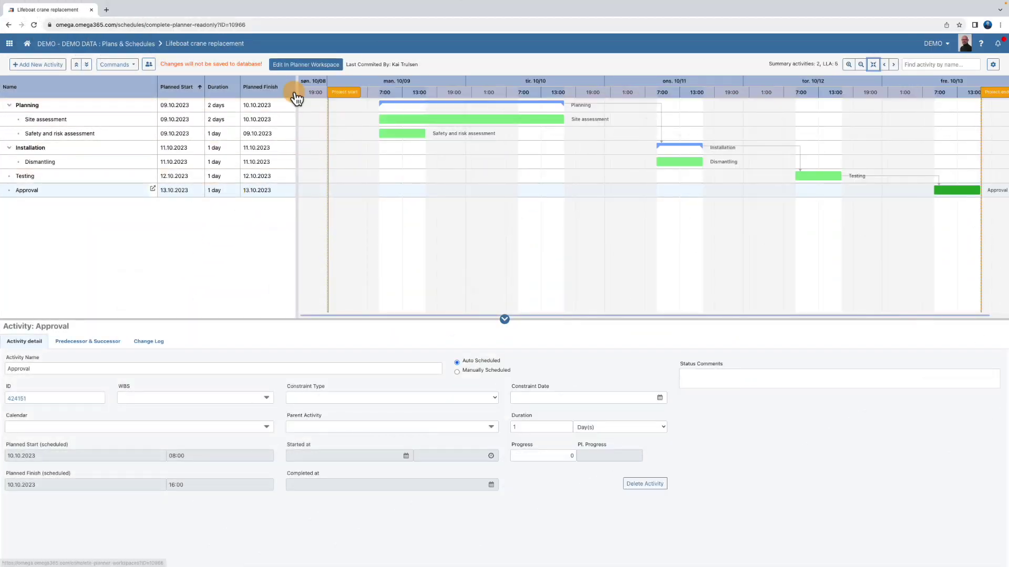
Step: Switch to Edit In Planner Workspace and open the main workspace
left_click(312, 66)
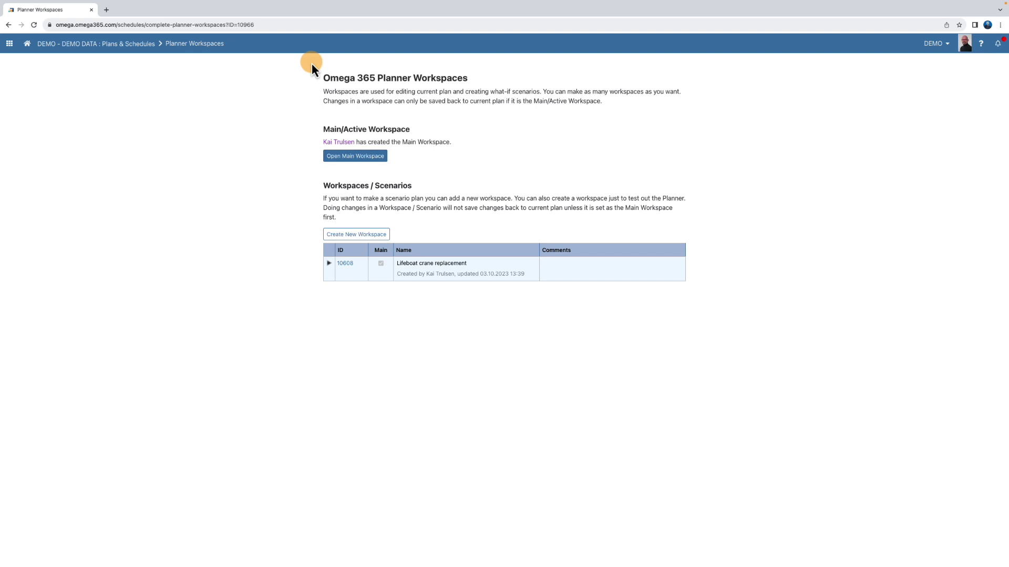
left_click(360, 160)
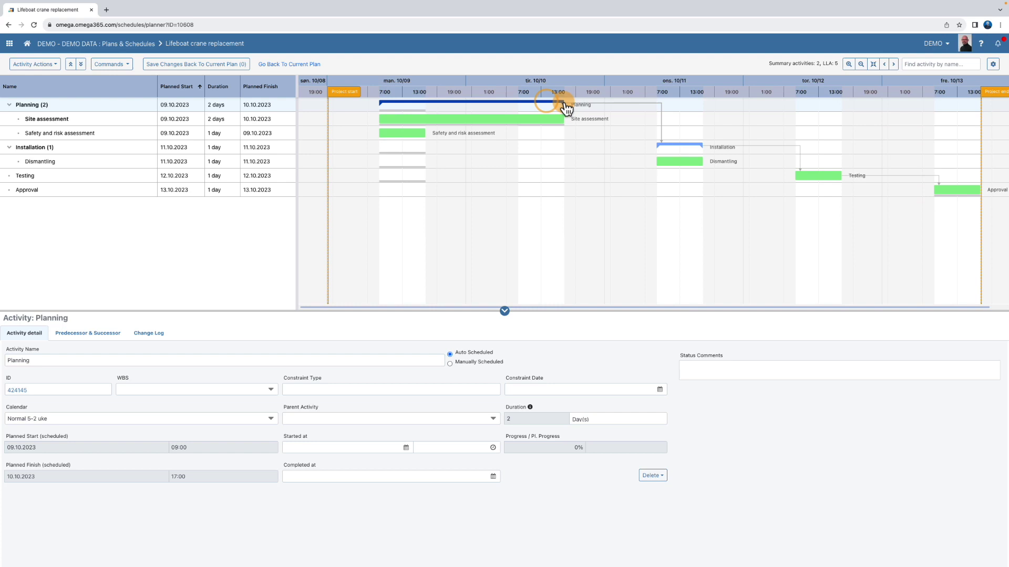
Step: Stretch the Site assessment bar to end on 13 October, five days long
left_click_drag(560, 115, 791, 116)
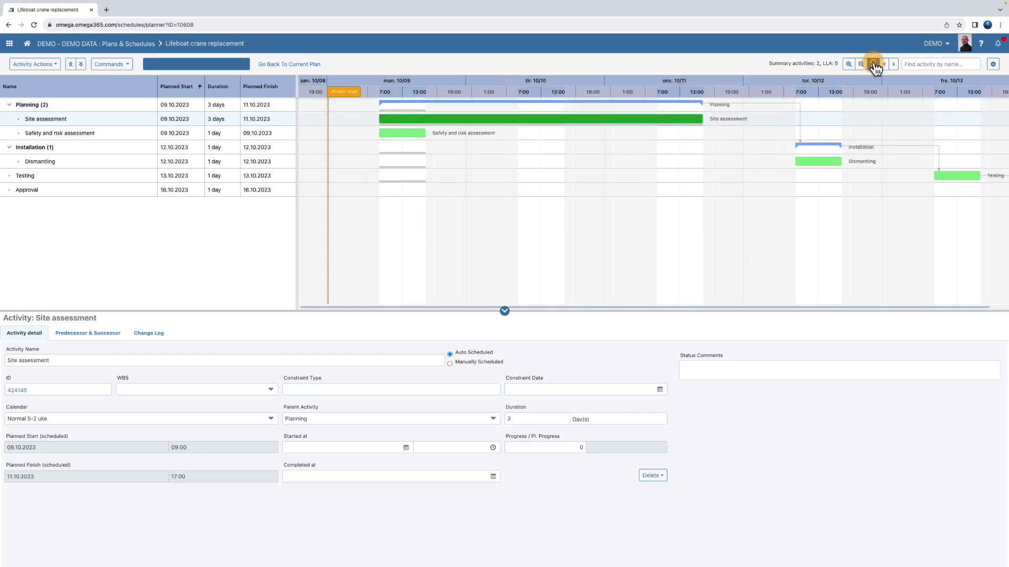
left_click(861, 65)
left_click(860, 64)
left_click_drag(609, 116, 688, 117)
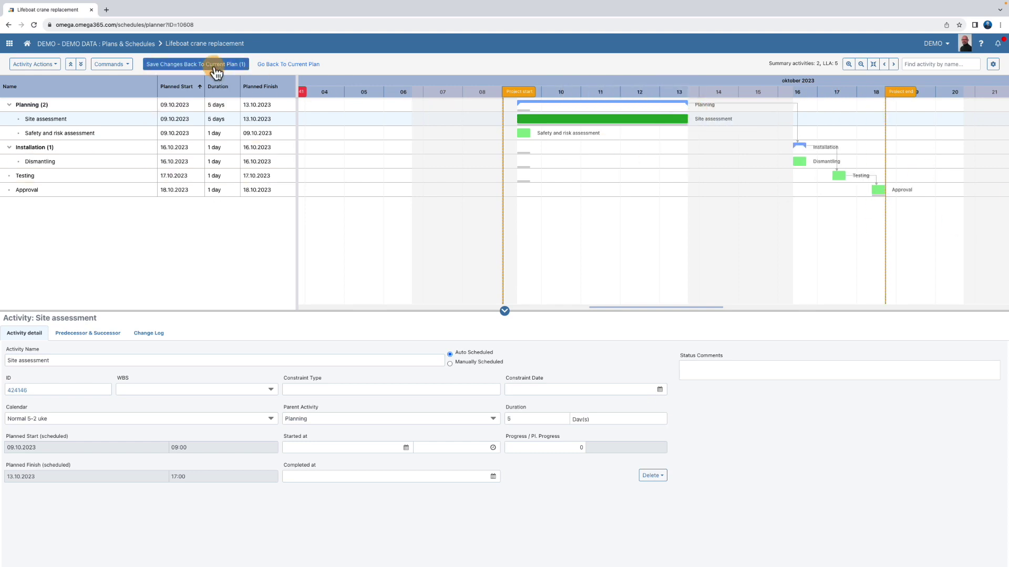
Step: Save the one pending change, including scheduling-engine changes, and commit it
left_click(215, 68)
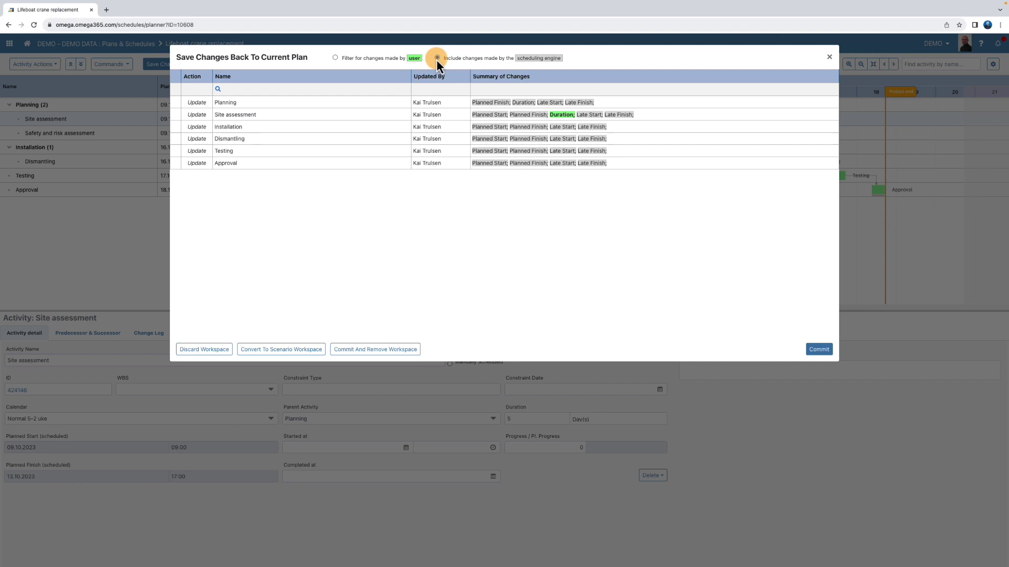
left_click(818, 349)
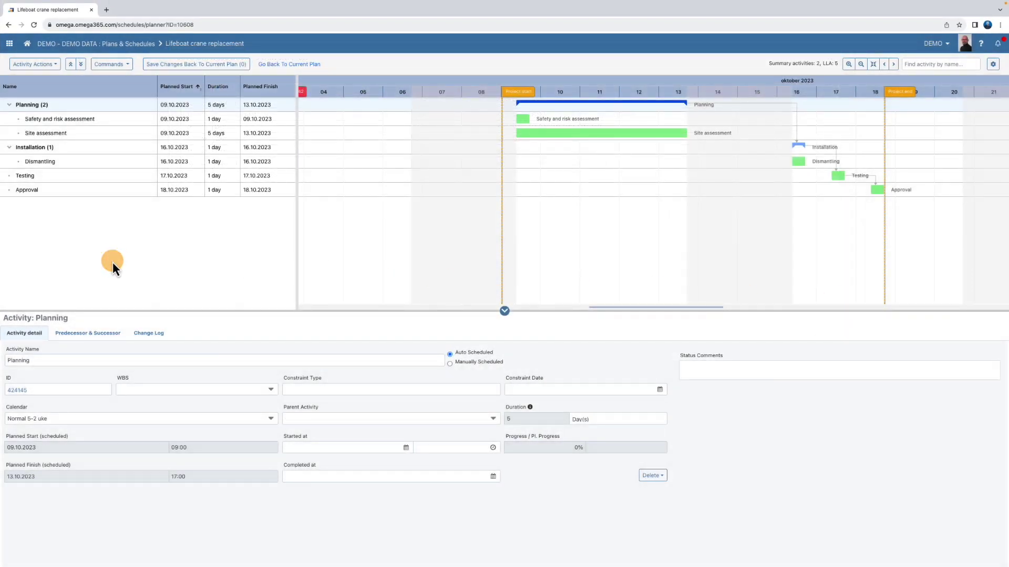
Step: Set up a Print Current Plan report using the Default layout
left_click(129, 66)
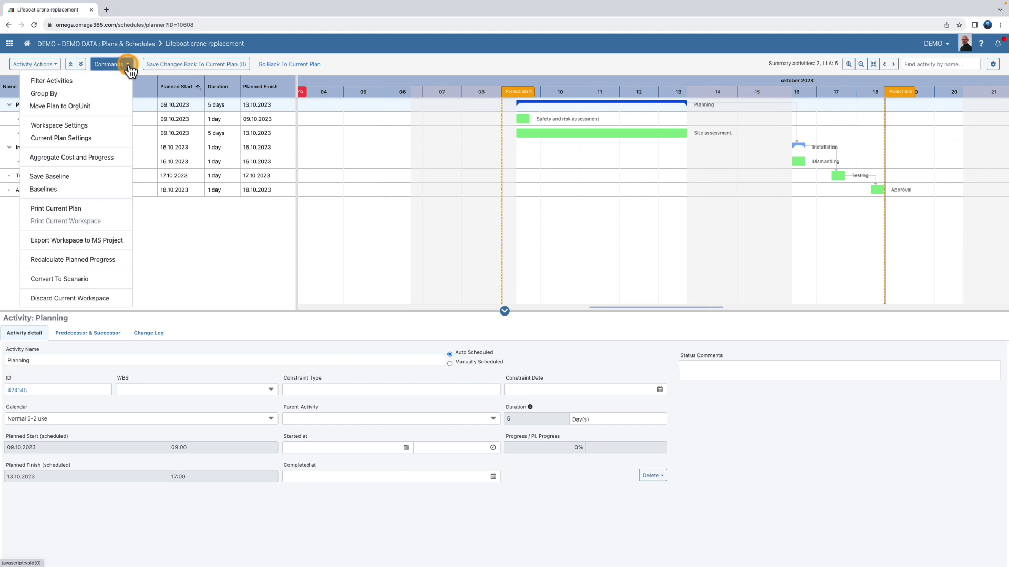
left_click(68, 208)
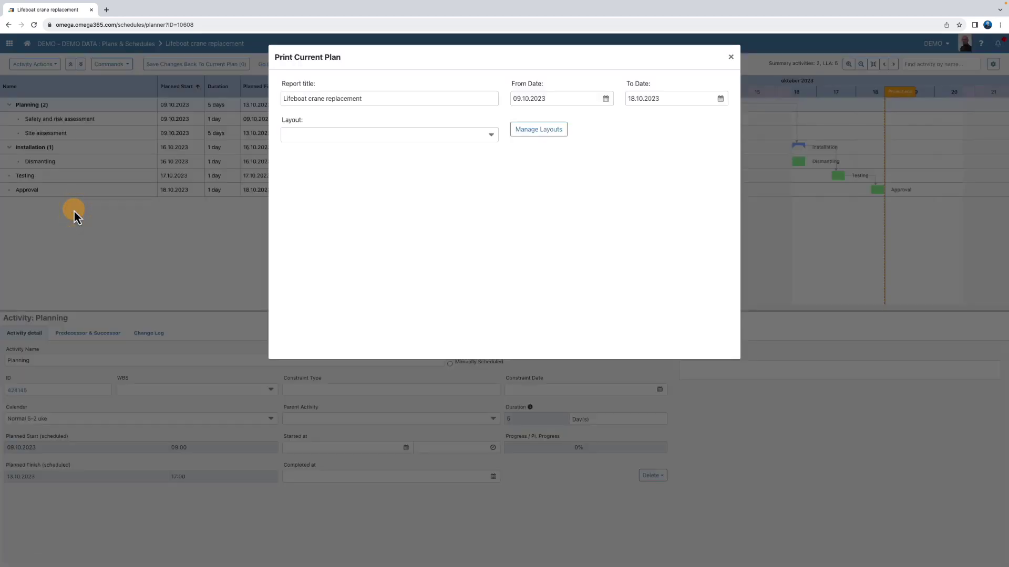
left_click(430, 137)
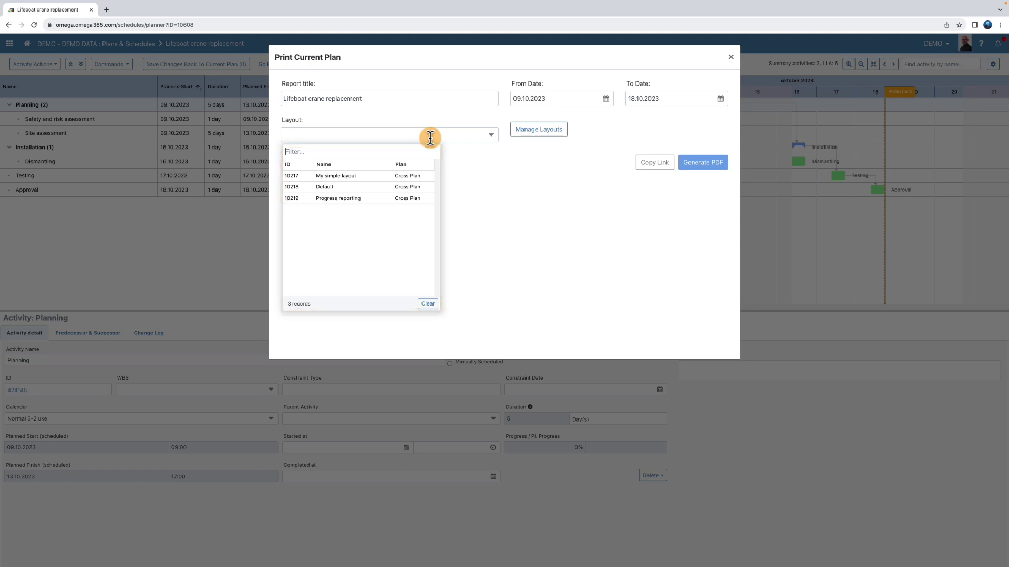
left_click(340, 191)
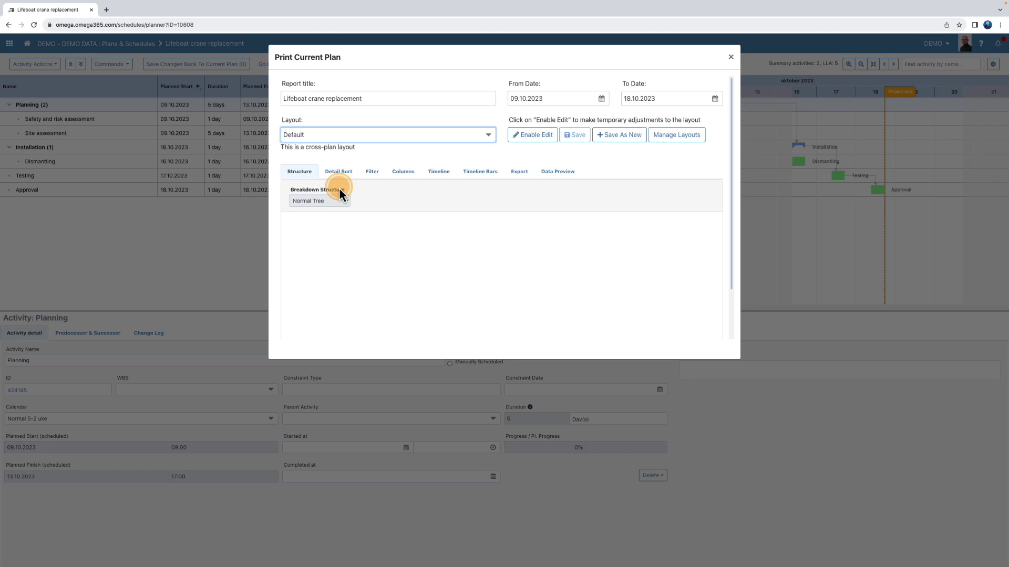
Step: Enable activity names and Expand All Activities, then generate and open Plan10966.pdf
left_click(434, 176)
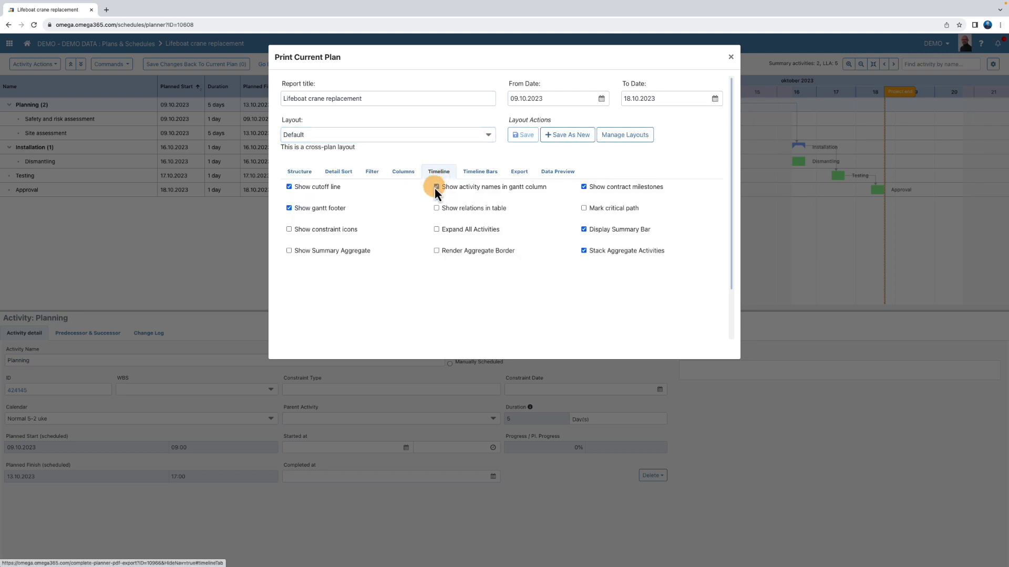
left_click(436, 187)
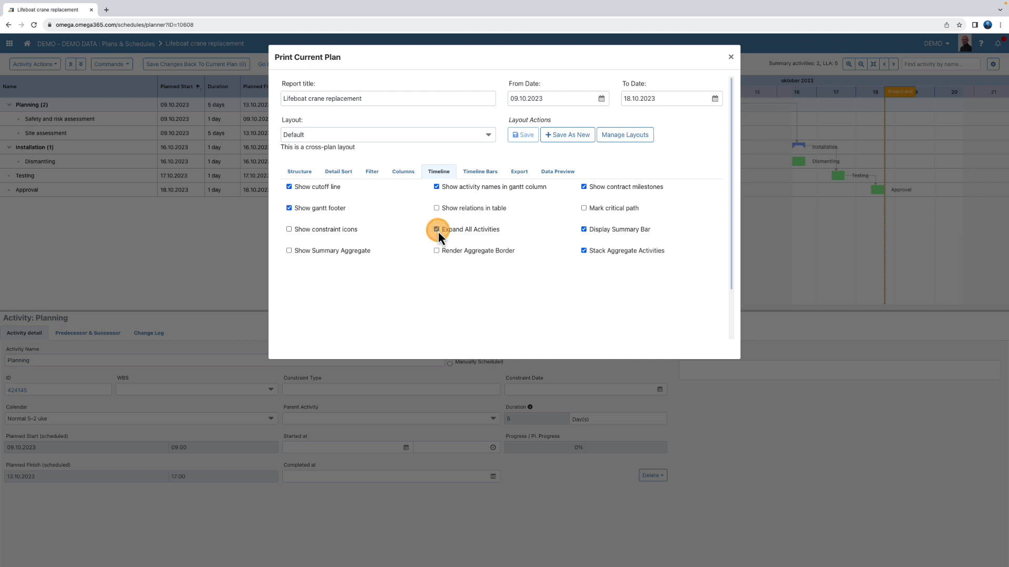
left_click_drag(732, 209, 736, 294)
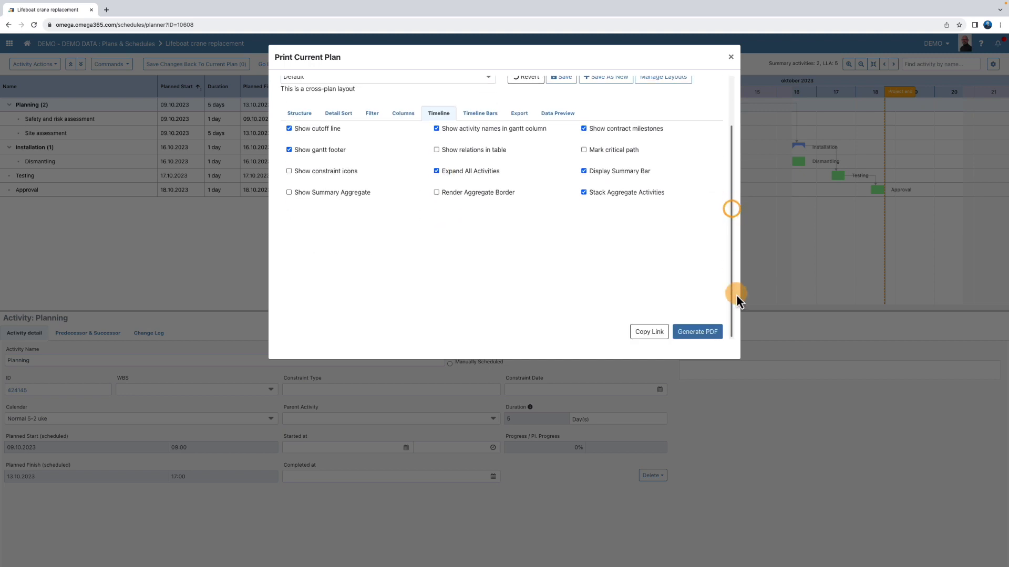
left_click(694, 332)
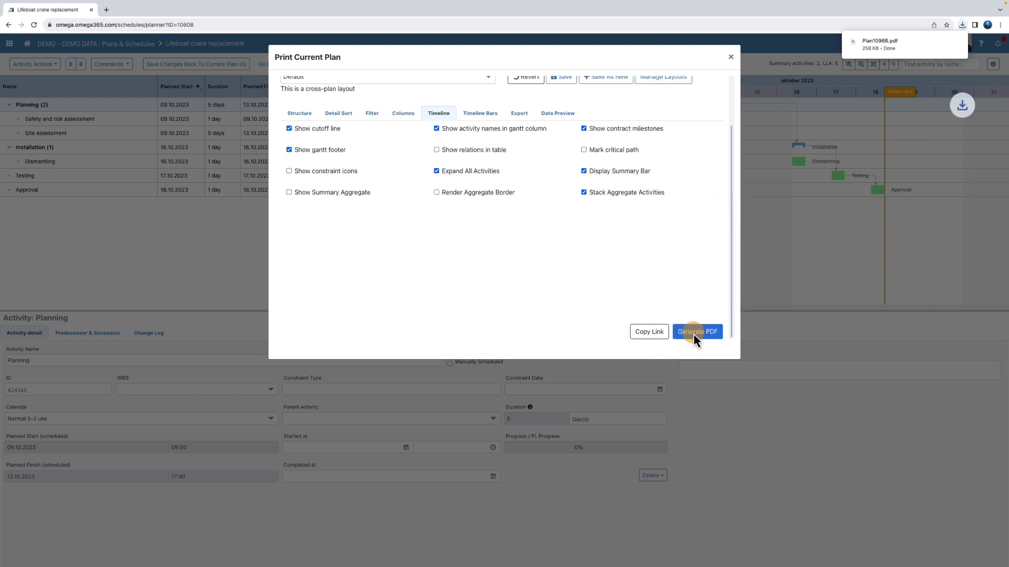
left_click(879, 50)
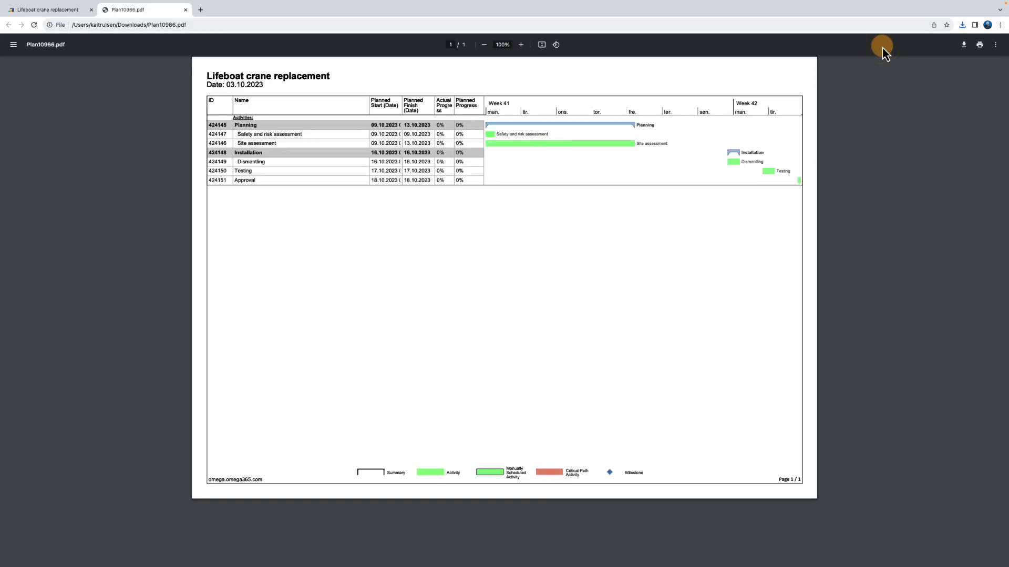